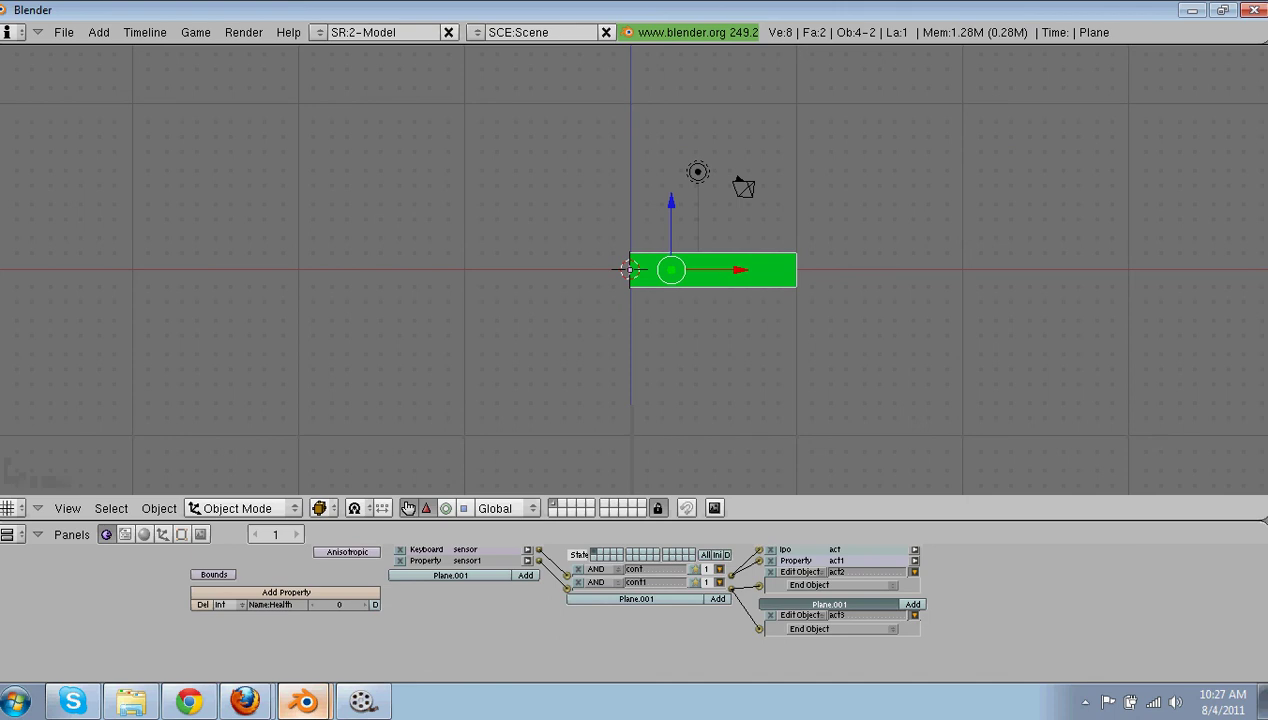
# Play the finished health bar example in the game engine, triggering damage repeatedly, and replay it from an angled view
pyautogui.press('p')
pyautogui.press('space')
pyautogui.press('space')
pyautogui.press('space')
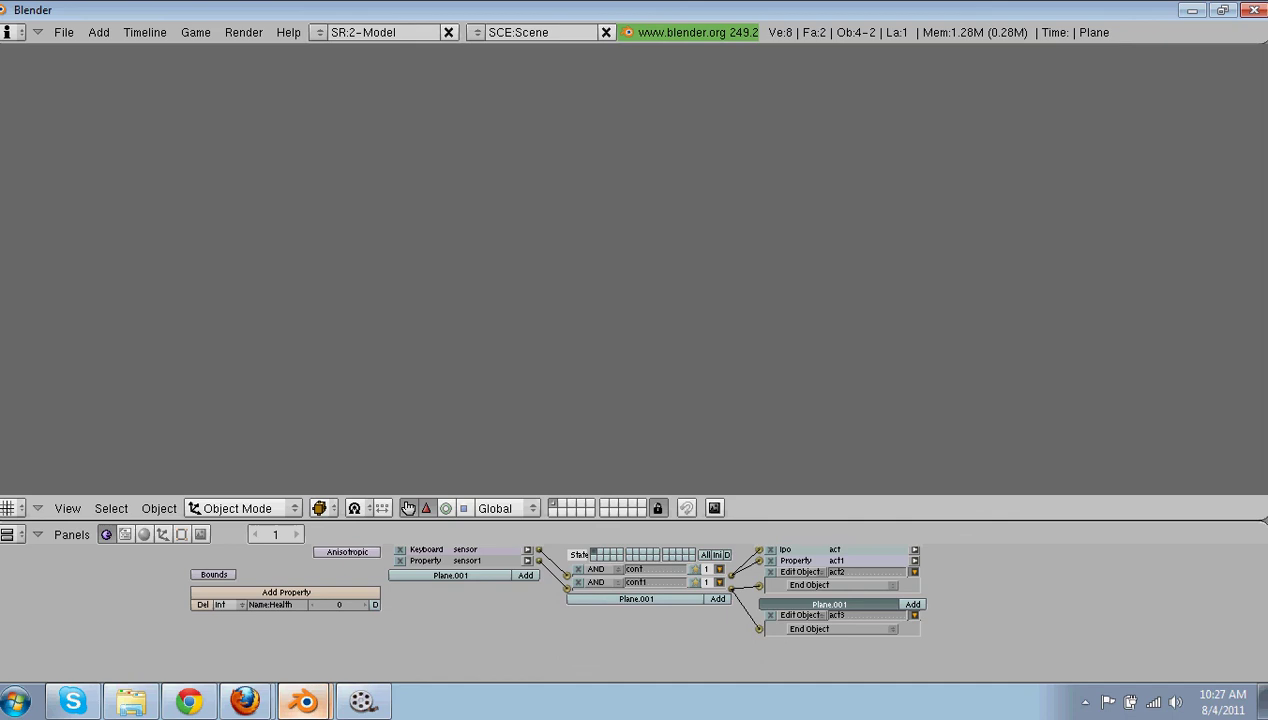
pyautogui.press('Escape')
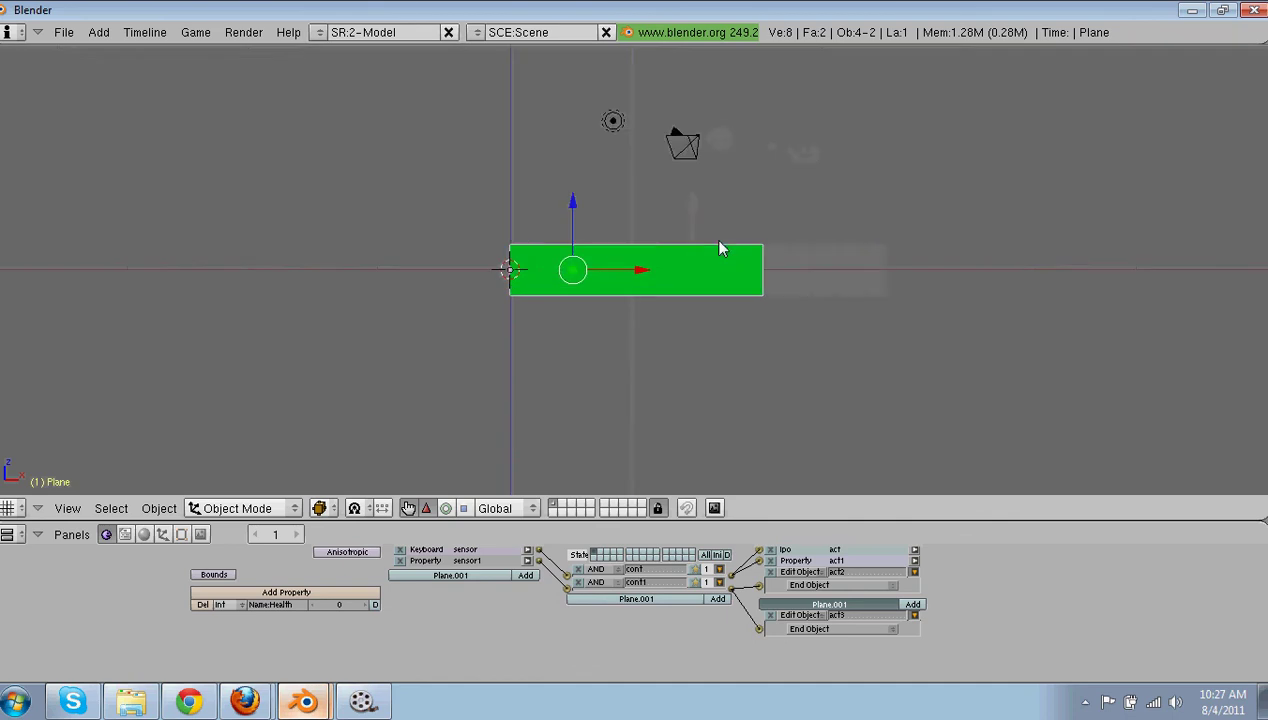
pyautogui.moveTo(719, 241); pyautogui.dragTo(617, 306, button='middle')
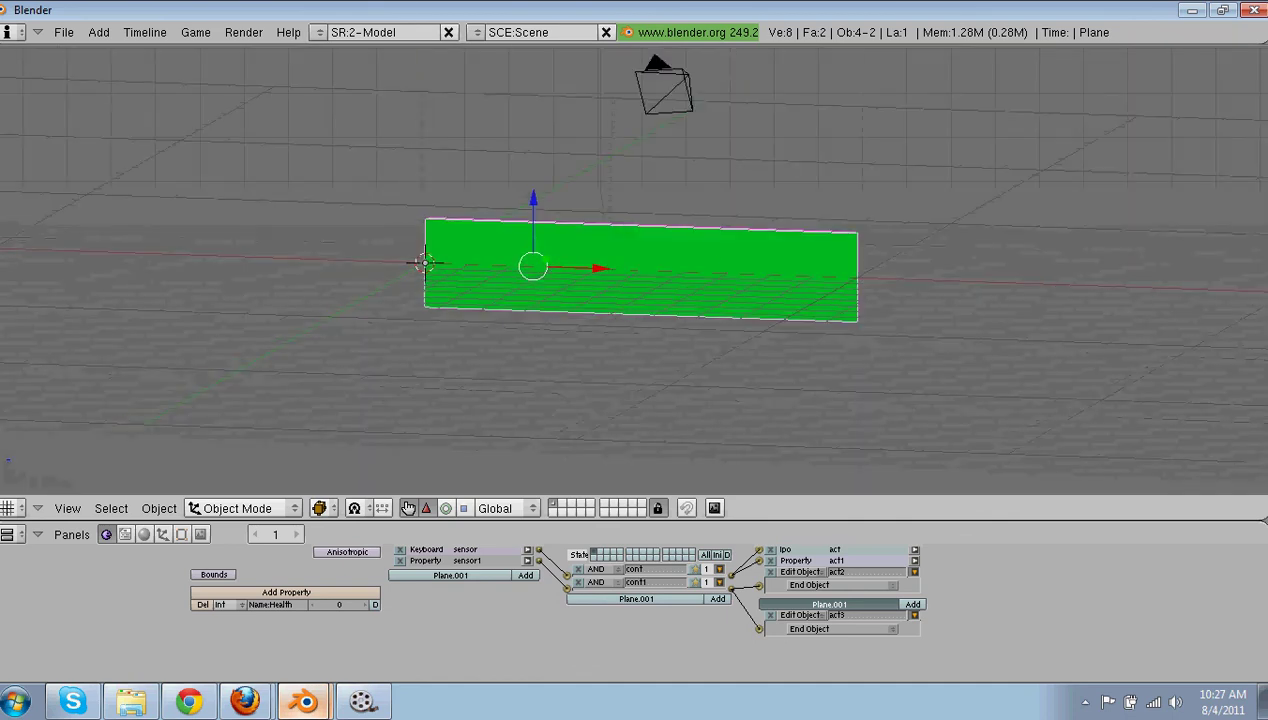
pyautogui.press('p')
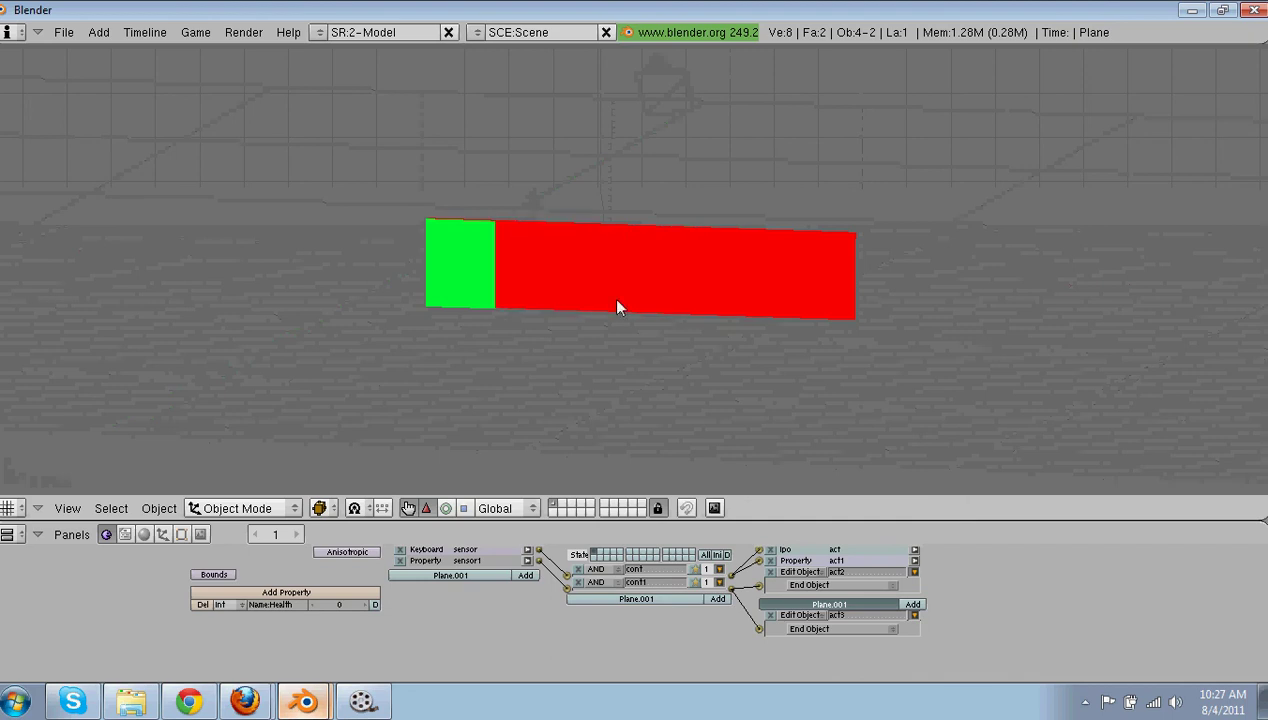
pyautogui.press('Escape')
# Start a new scene and delete the default cube
pyautogui.click(63, 32)
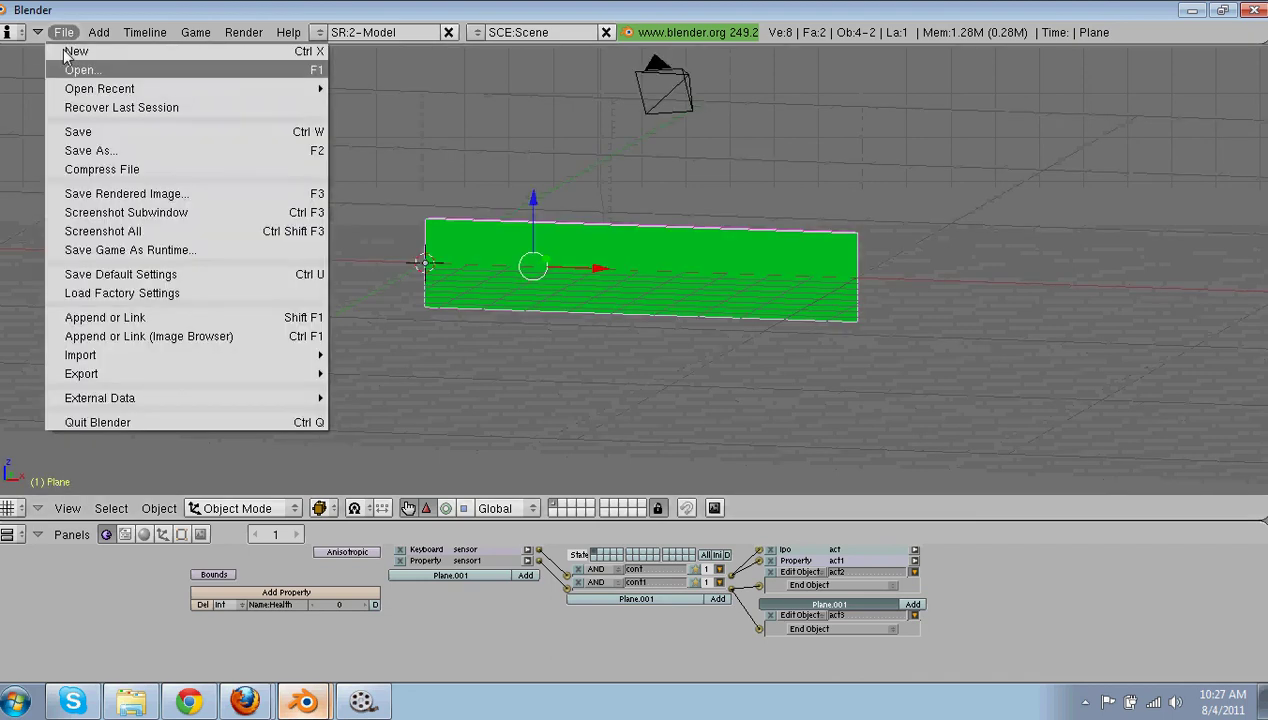
pyautogui.click(60, 47)
pyautogui.click(62, 51)
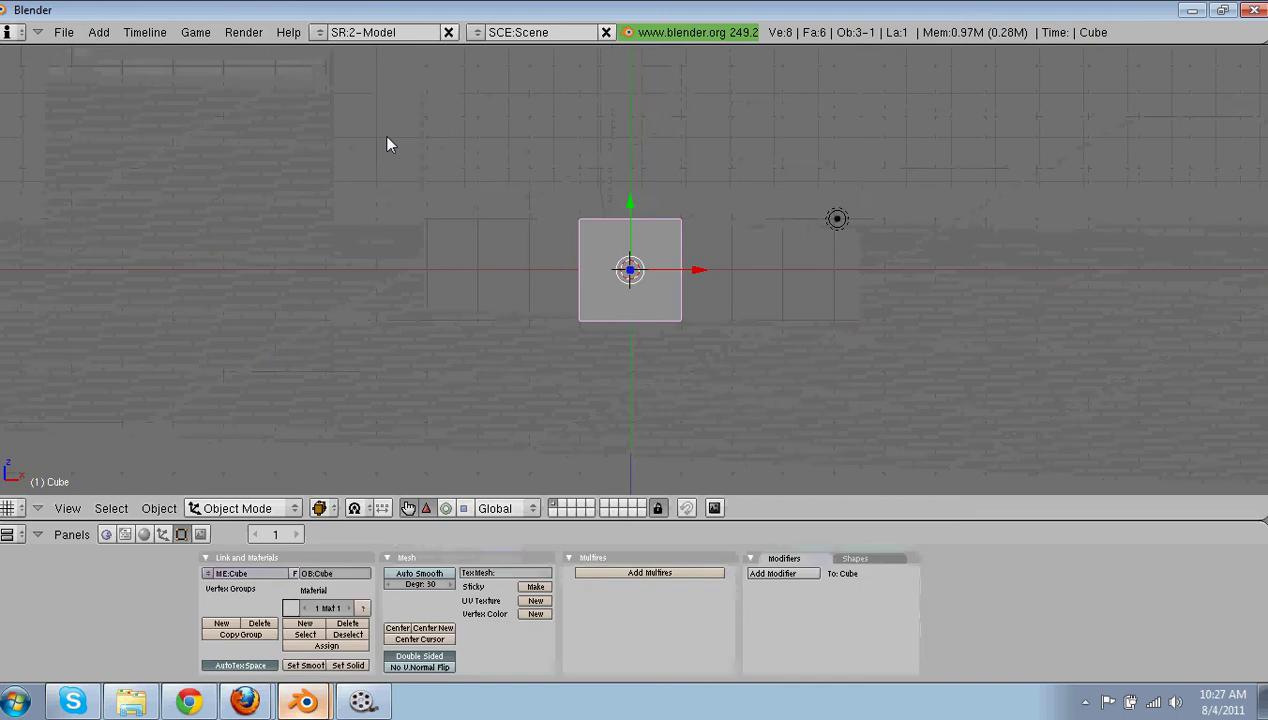
pyautogui.press('x')
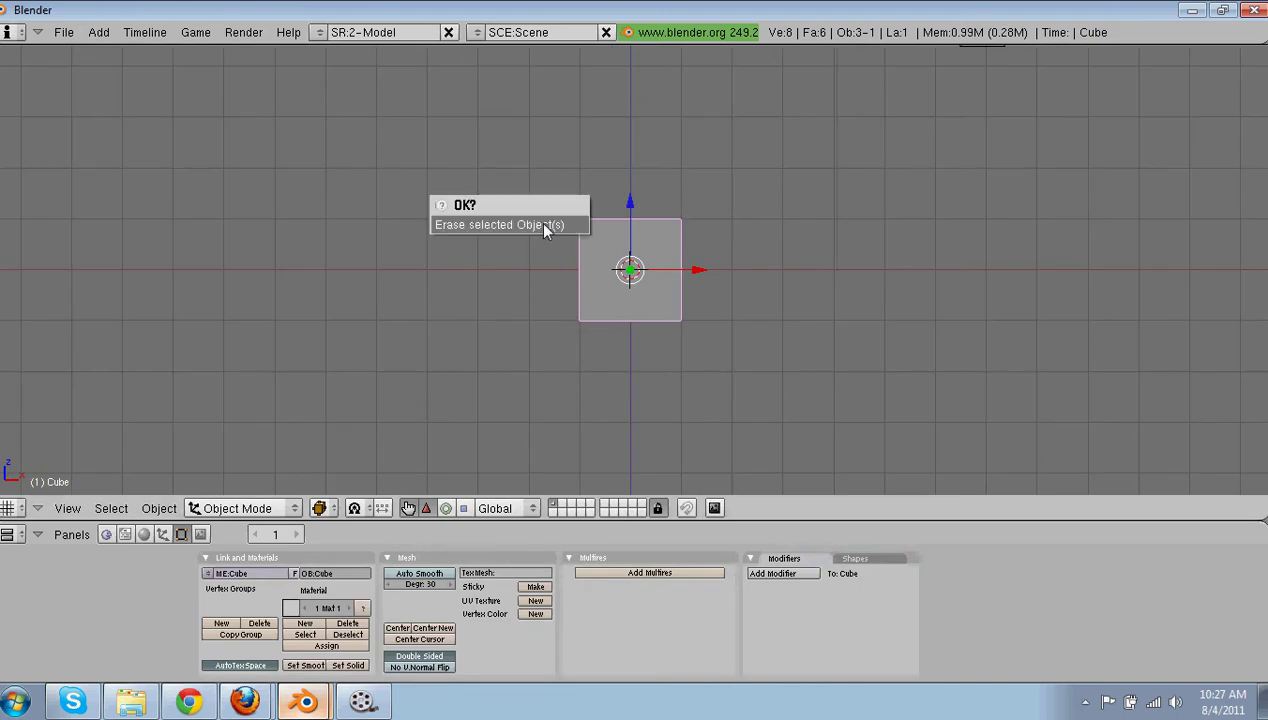
pyautogui.click(546, 226)
# Add a mesh plane at the origin and rotate it -90° in side view so it stands upright facing the front
pyautogui.press('space')
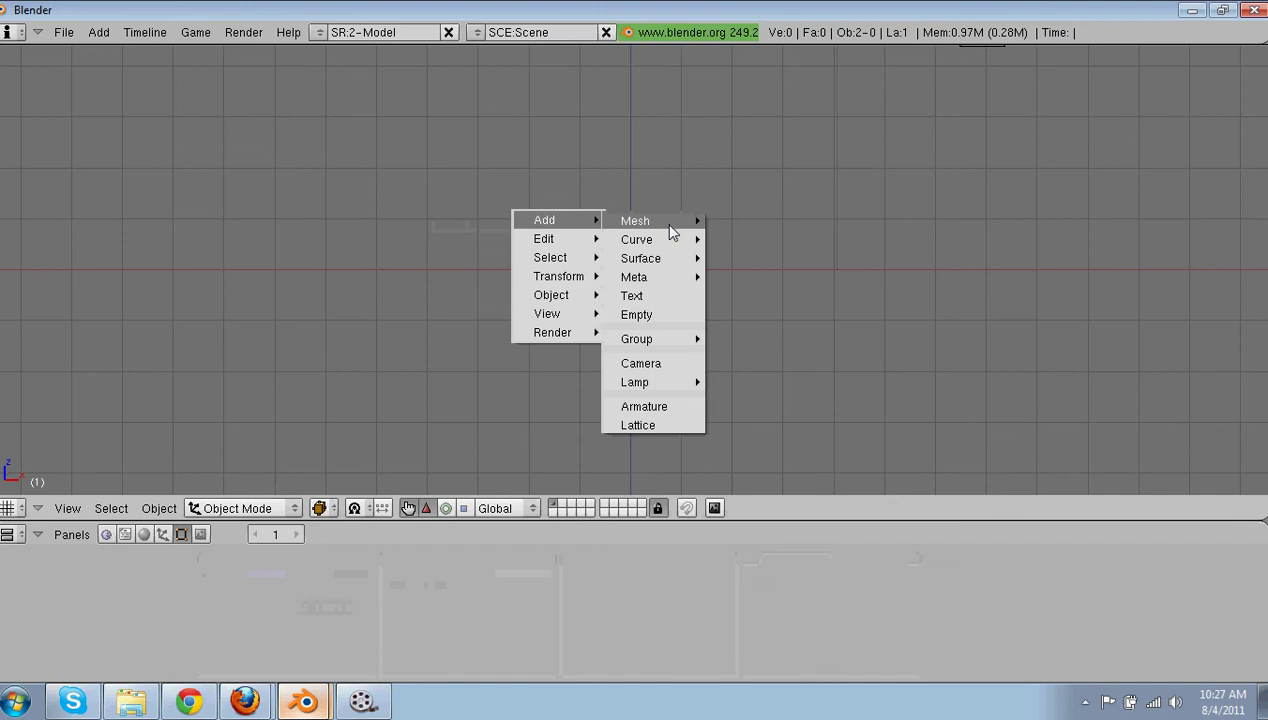
pyautogui.moveTo(660, 221)
pyautogui.click(730, 222)
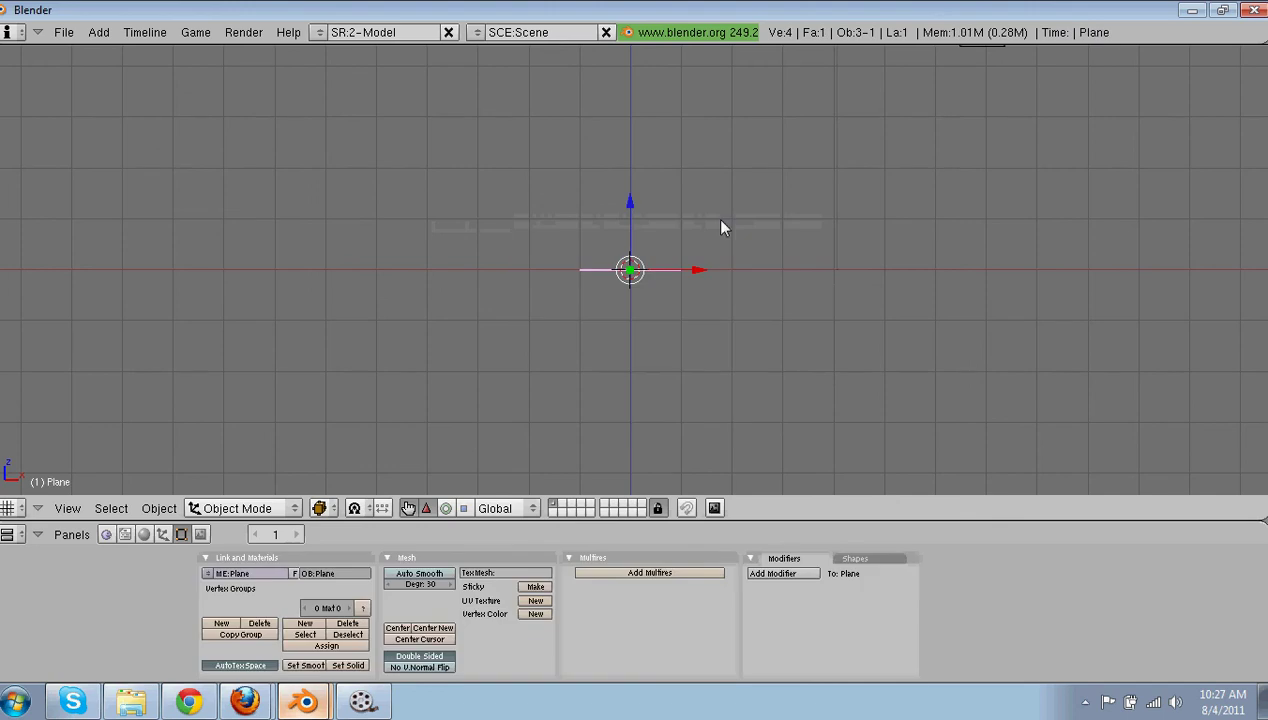
pyautogui.press('KP_3')
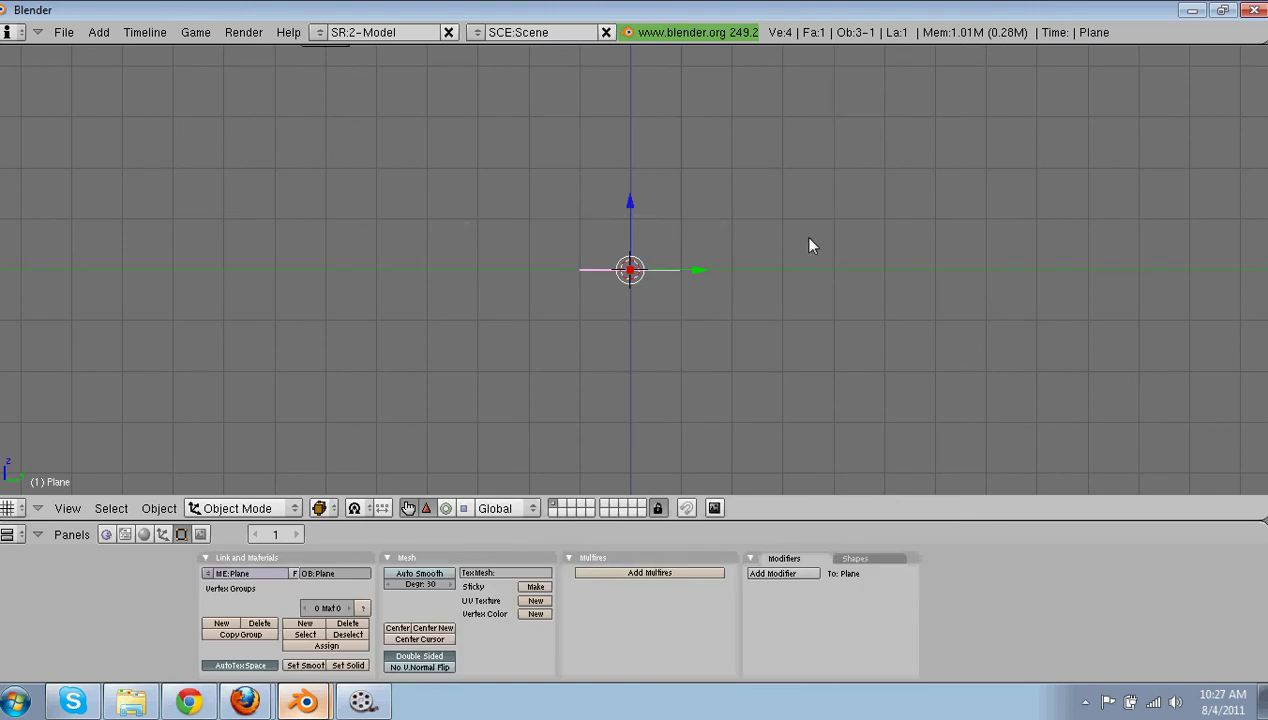
pyautogui.press('r')
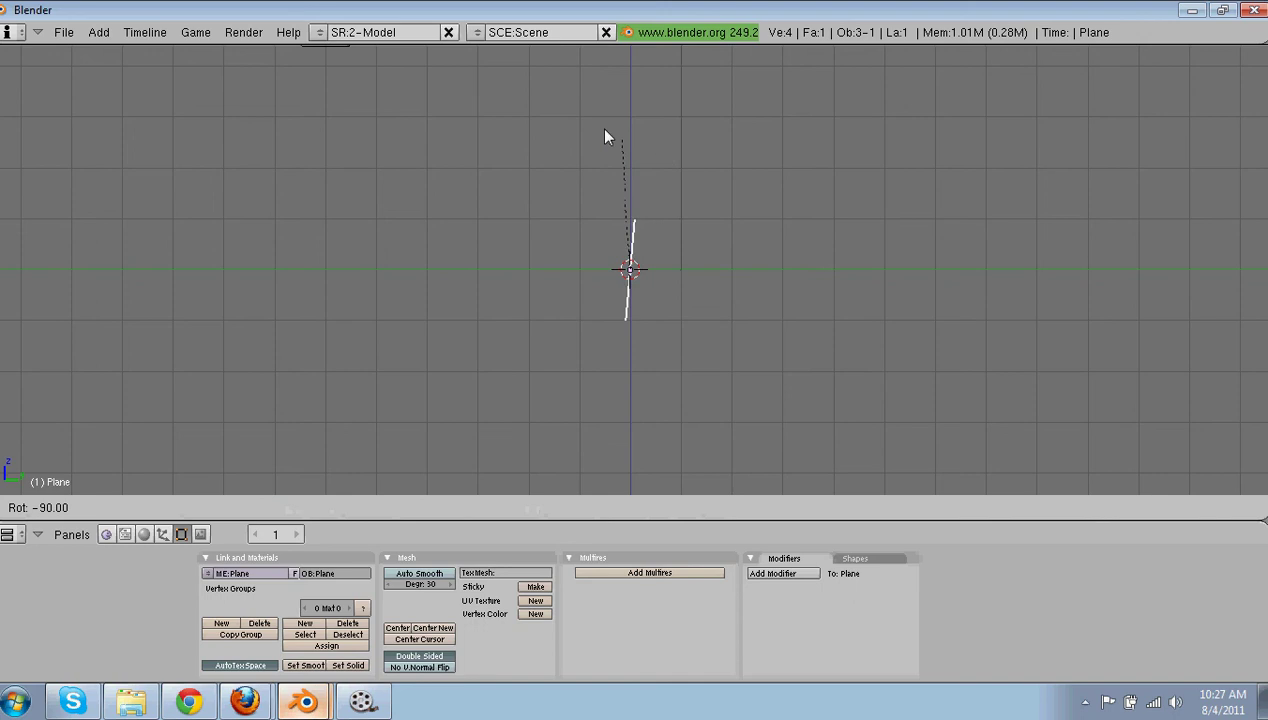
pyautogui.click(605, 131)
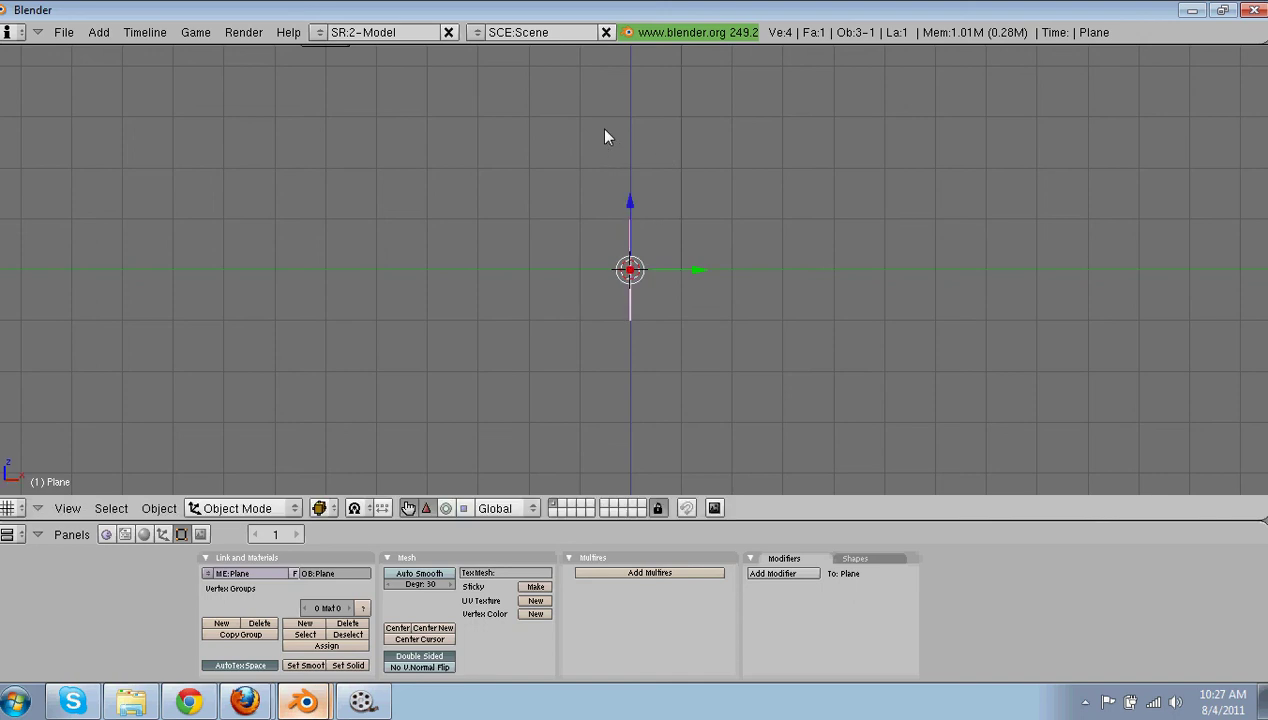
pyautogui.press('KP_1')
pyautogui.scroll(-4, 486, 366)
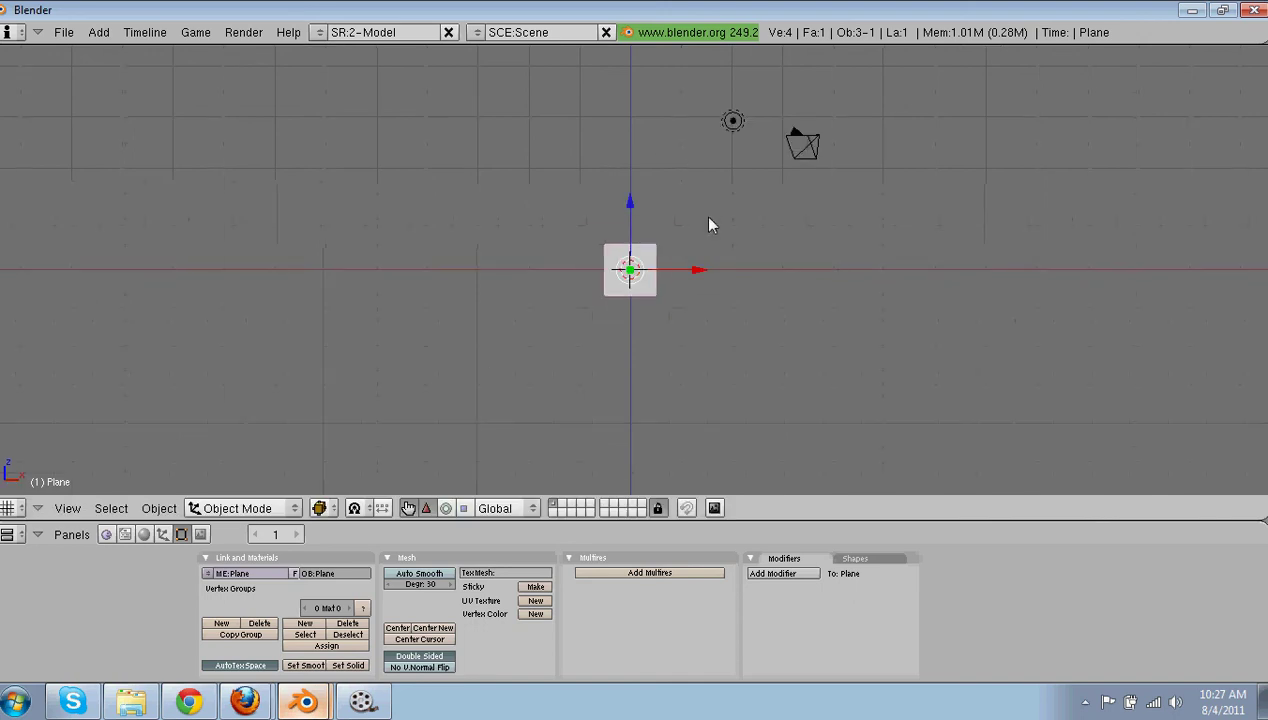
# Move the plane's whole mesh 1 unit along X in Edit Mode so the object centre lies on its left edge
pyautogui.press('Tab')
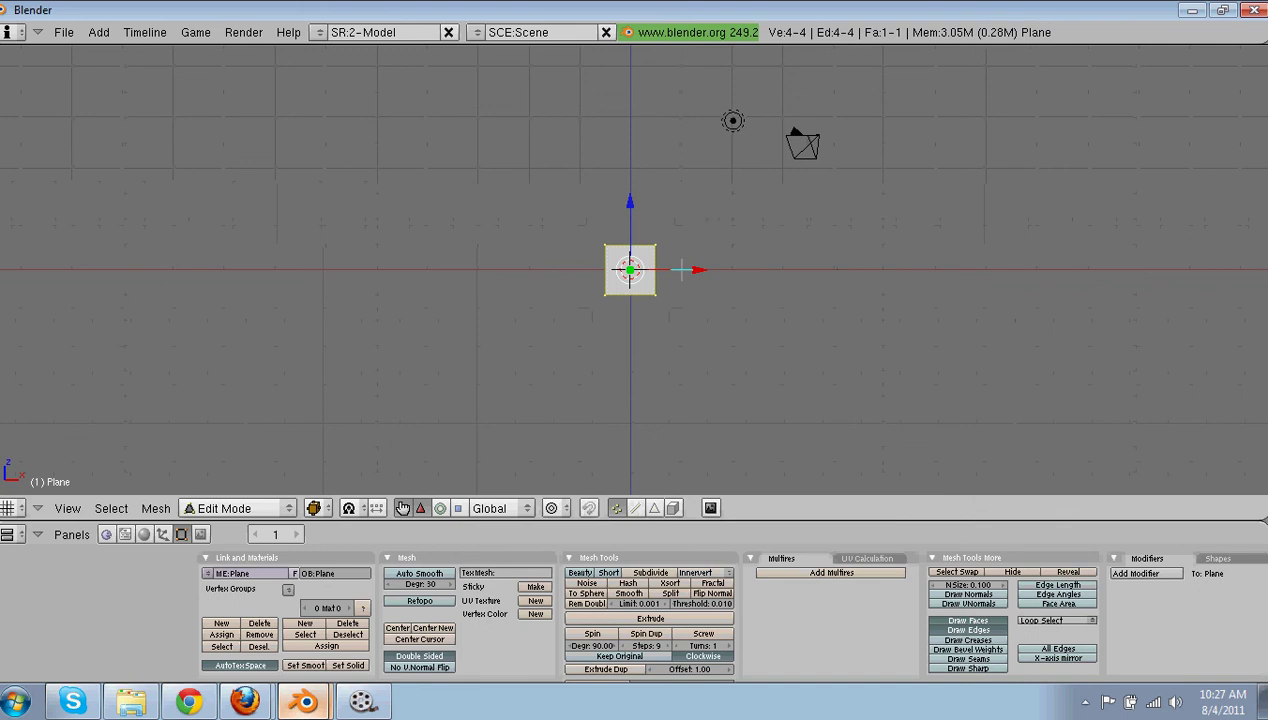
pyautogui.keyDown('ctrl'); pyautogui.moveTo(682, 269); pyautogui.dragTo(708, 277); pyautogui.keyUp('ctrl')
pyautogui.click(708, 277)
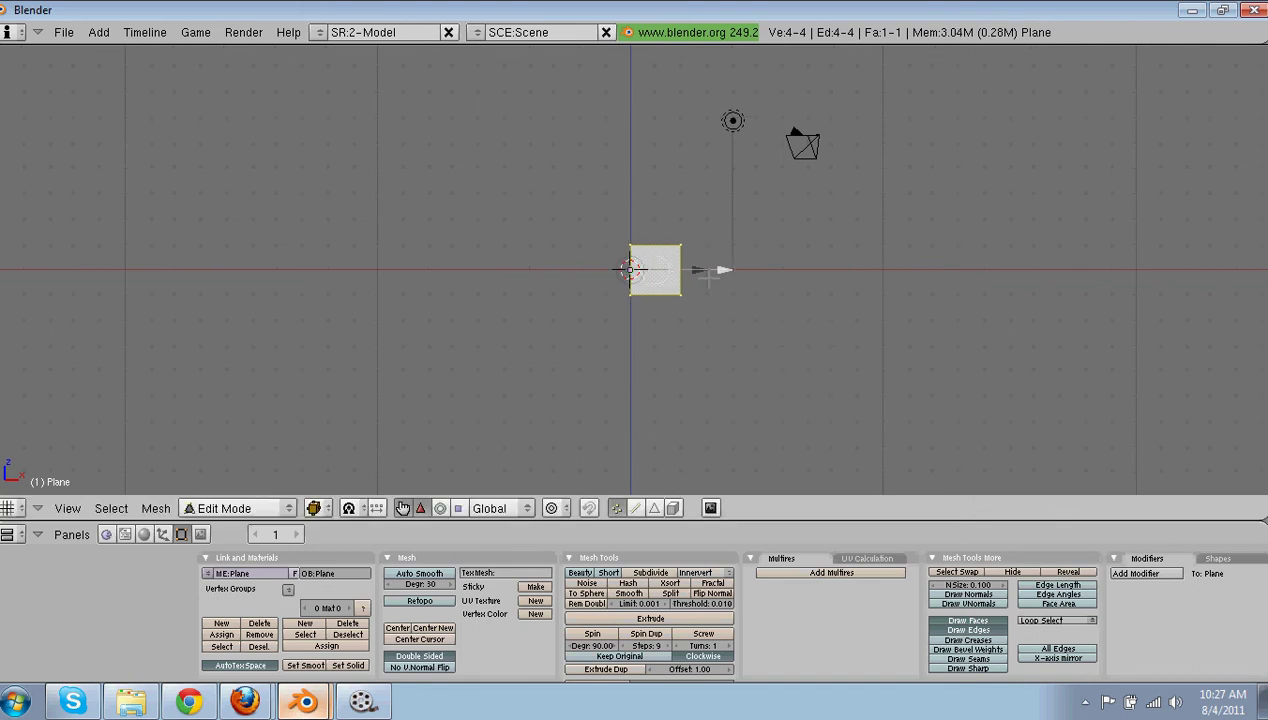
pyautogui.scroll(10, 705, 277)
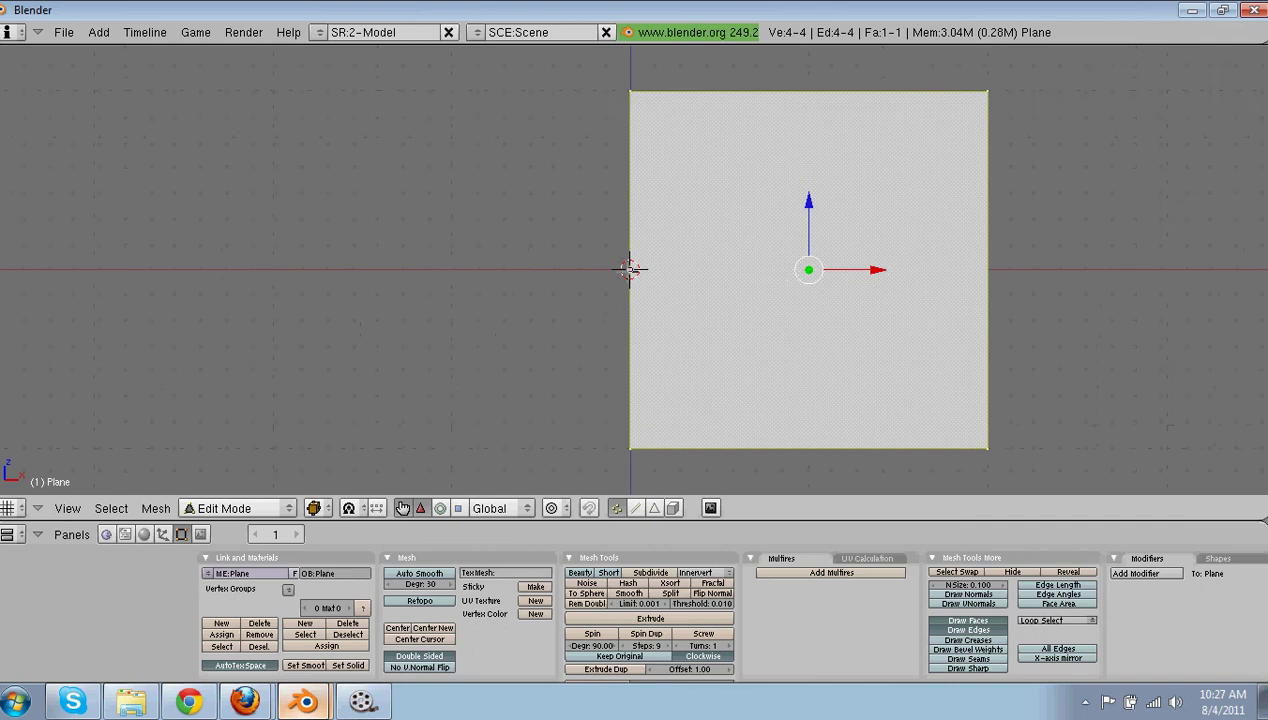
pyautogui.scroll(-6, 640, 290)
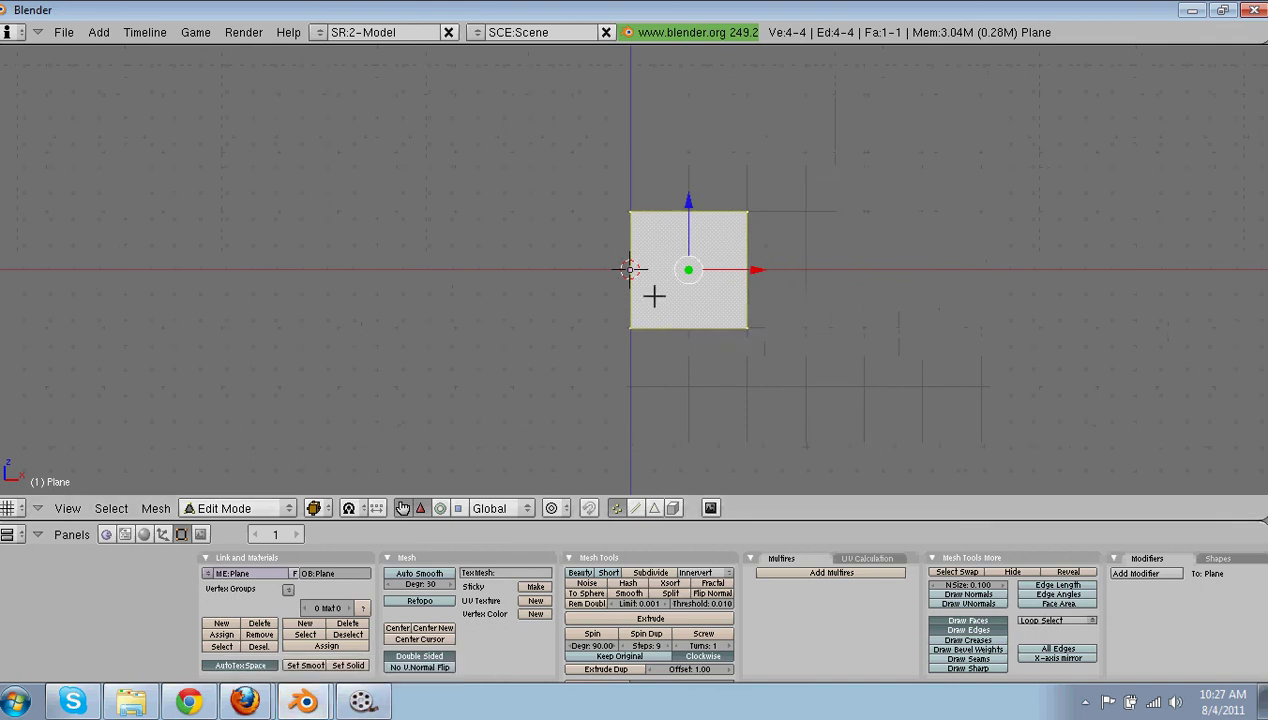
pyautogui.press('Tab')
# Scale the plane along X to about five times its width and insert a LocScale key at frame 1
pyautogui.scroll(-7, 655, 298)
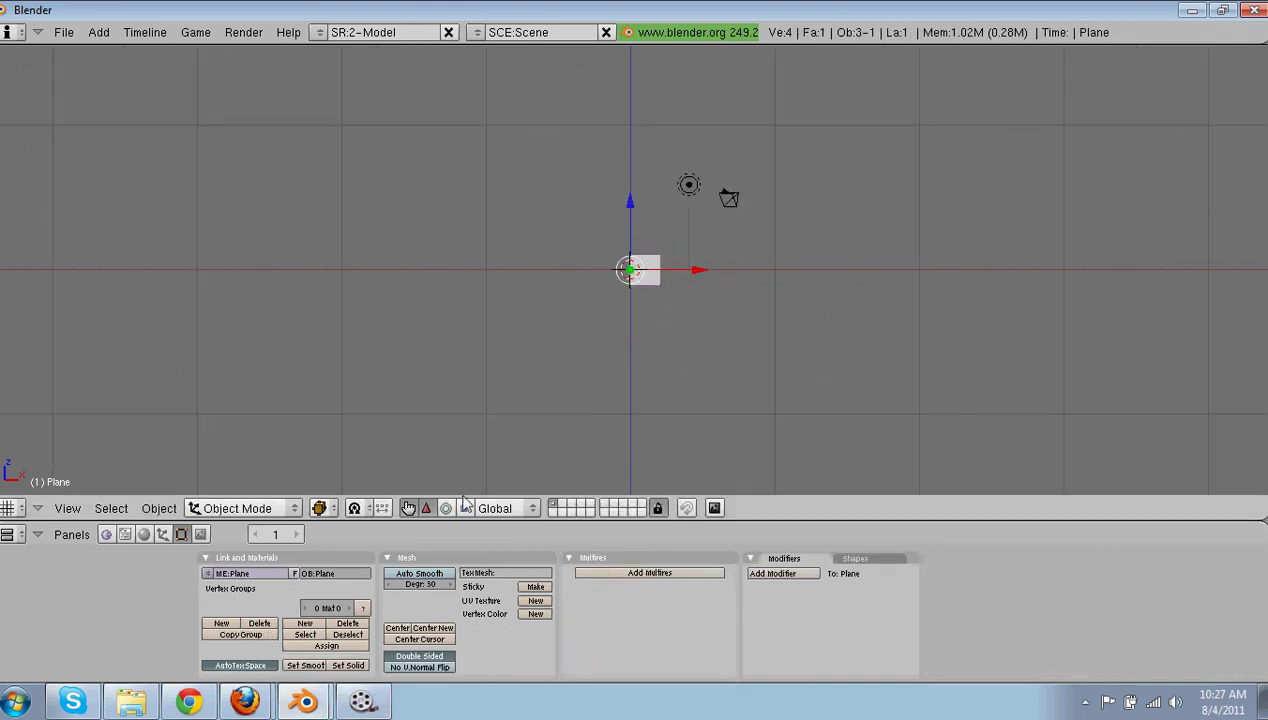
pyautogui.click(463, 508)
pyautogui.moveTo(697, 271); pyautogui.dragTo(955, 287)
pyautogui.press('i')
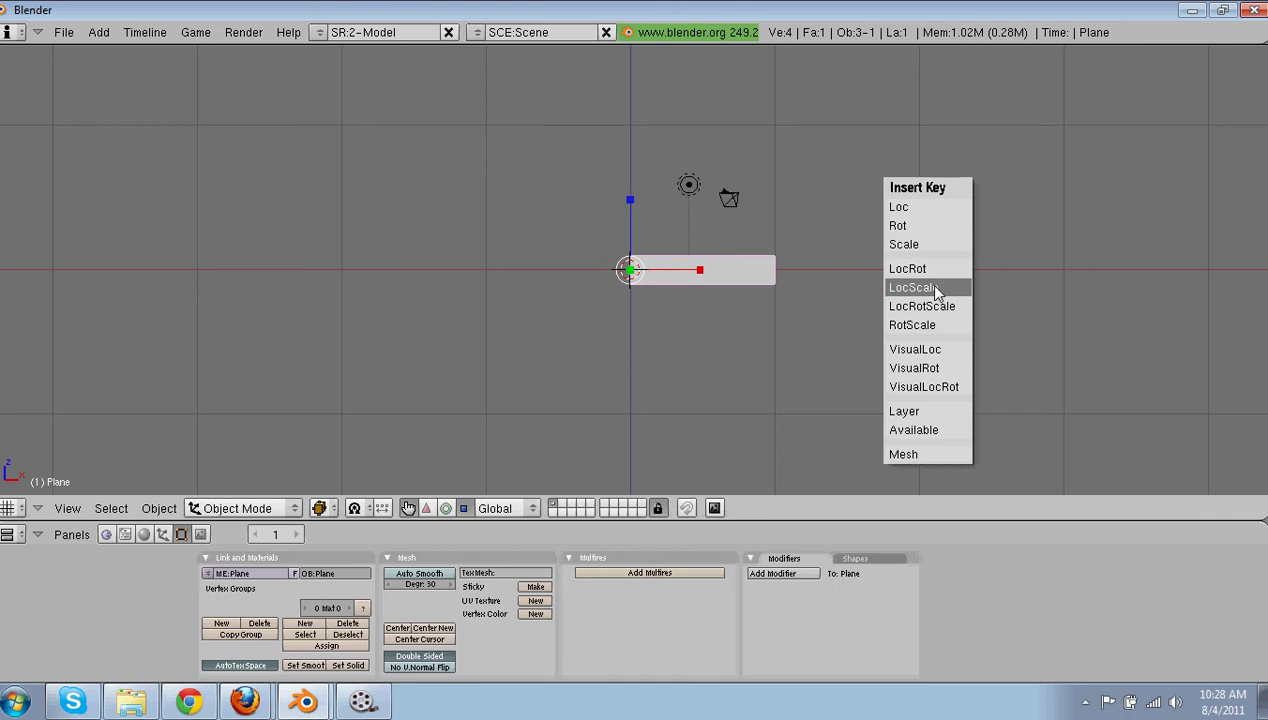
pyautogui.click(928, 288)
# Go to frame 100, scale the plane along X down to almost nothing, and insert a LocScale key there
pyautogui.scroll(5, 758, 284)
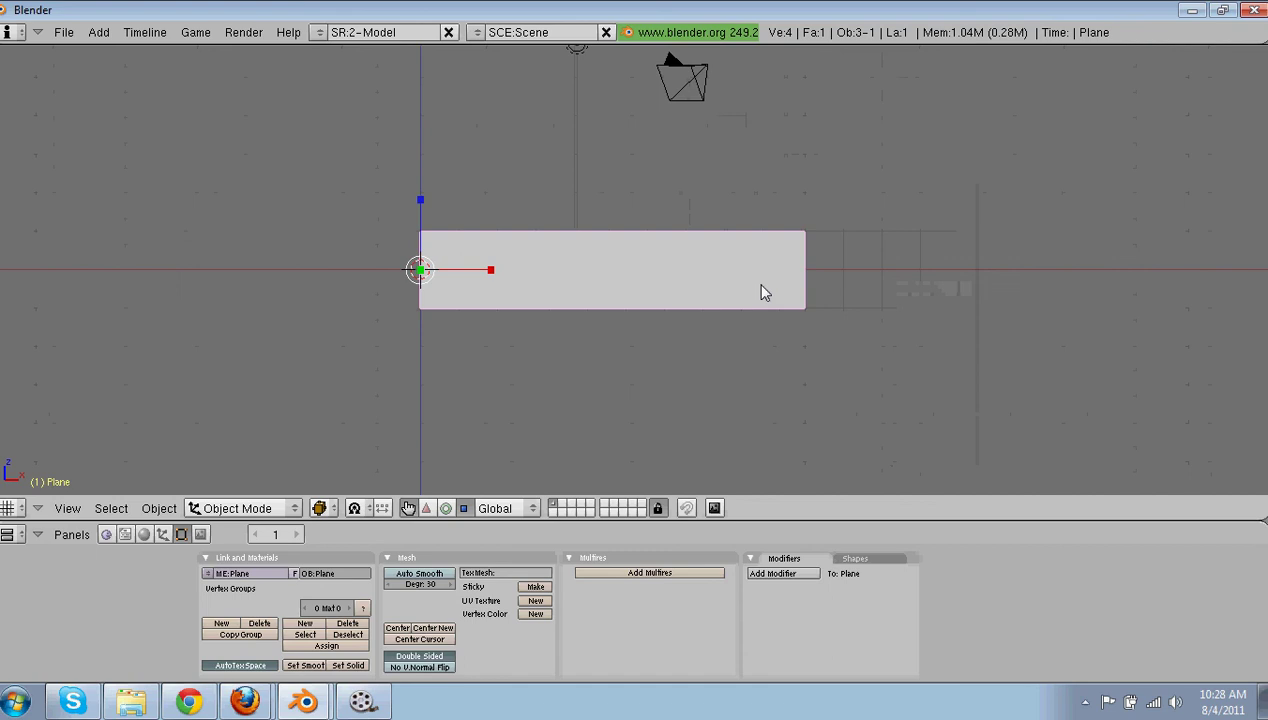
pyautogui.press('Right')
pyautogui.press('Right')
pyautogui.press('Right')
pyautogui.press('Right')
pyautogui.press('Right')
pyautogui.press('Right')
pyautogui.press('Right')
pyautogui.press('Right')
pyautogui.press('Right')
pyautogui.press('Right')
pyautogui.press('Right')
pyautogui.press('Right')
pyautogui.press('Right')
pyautogui.press('Right')
pyautogui.press('Right')
pyautogui.press('Right')
pyautogui.press('Right')
pyautogui.press('Right')
pyautogui.press('Right')
pyautogui.press('Right')
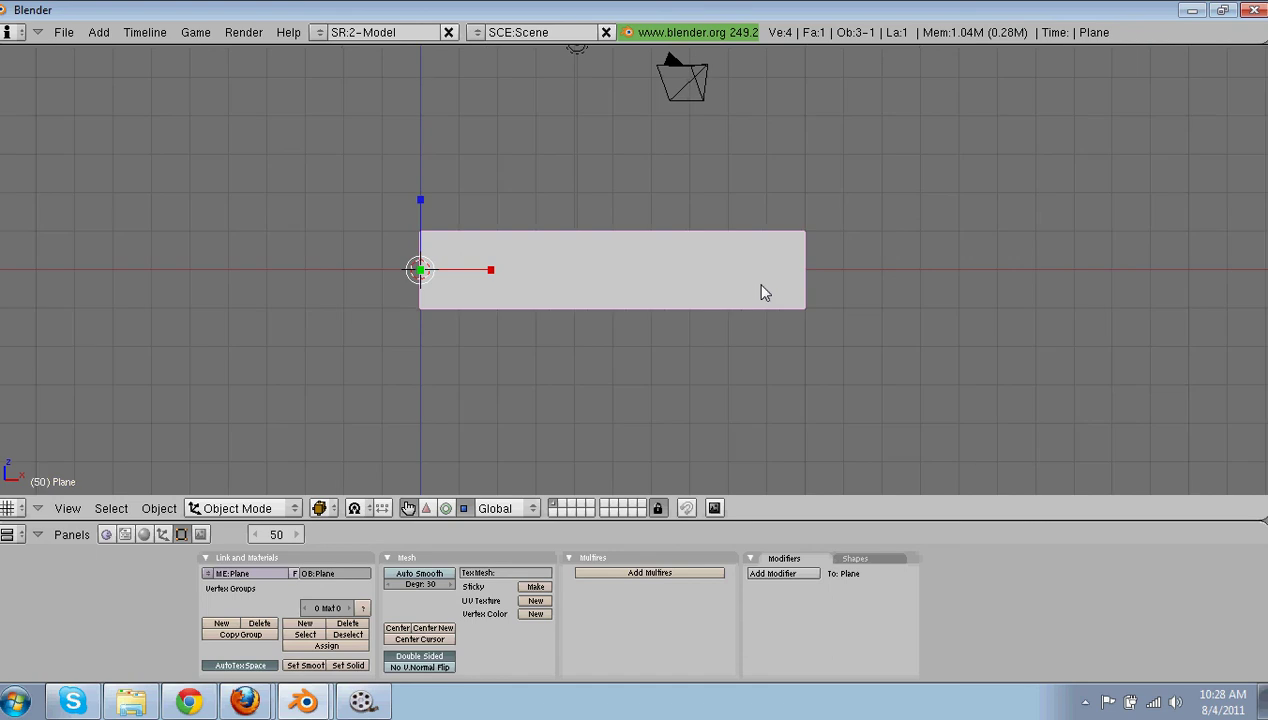
pyautogui.press('Up')
pyautogui.press('Up')
pyautogui.press('Up')
pyautogui.moveTo(501, 272); pyautogui.dragTo(421, 266)
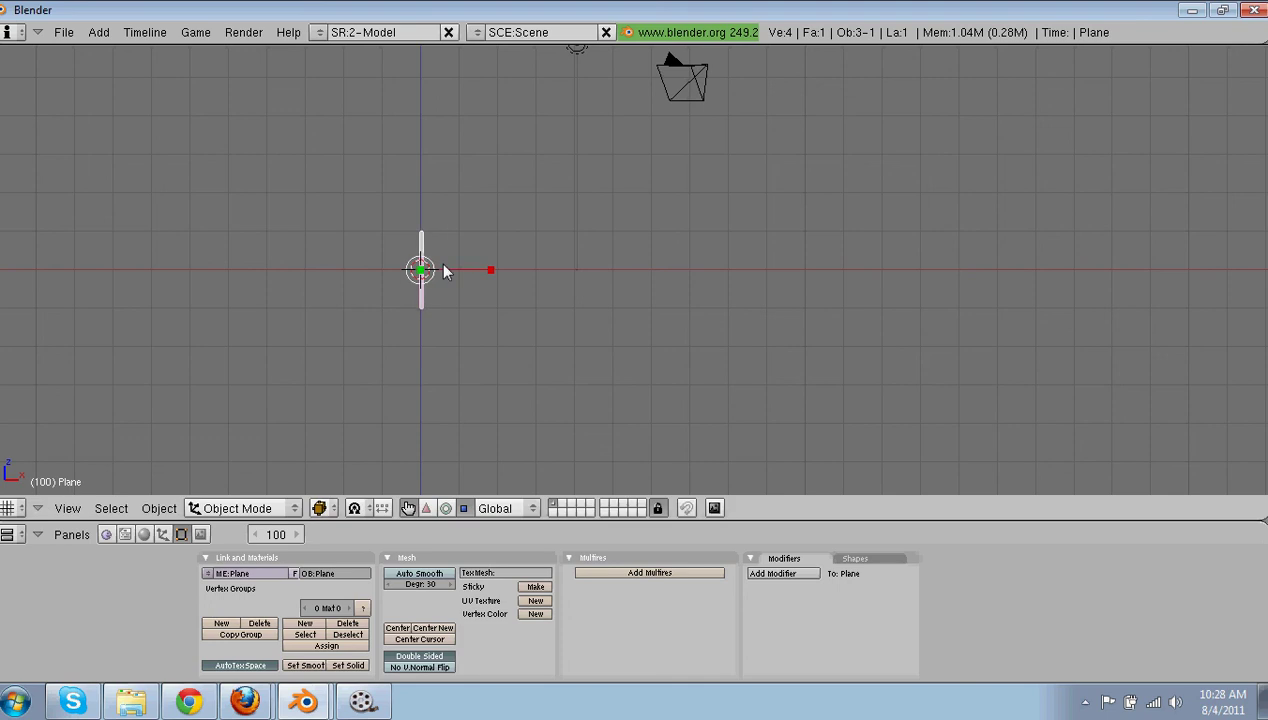
pyautogui.press('i')
pyautogui.click(444, 268)
# Step the animation back to frame 1
pyautogui.press('Left')
pyautogui.press('Left')
pyautogui.press('Left')
pyautogui.press('Left')
pyautogui.press('Left')
pyautogui.press('Left')
pyautogui.press('Left')
pyautogui.press('Left')
pyautogui.press('Left')
pyautogui.press('Left')
pyautogui.press('Left')
pyautogui.press('Left')
pyautogui.press('Left')
pyautogui.press('Left')
pyautogui.press('Left')
pyautogui.press('Left')
pyautogui.press('Left')
pyautogui.press('Left')
pyautogui.press('Left')
pyautogui.press('Left')
pyautogui.press('Left')
pyautogui.press('Left')
pyautogui.press('Left')
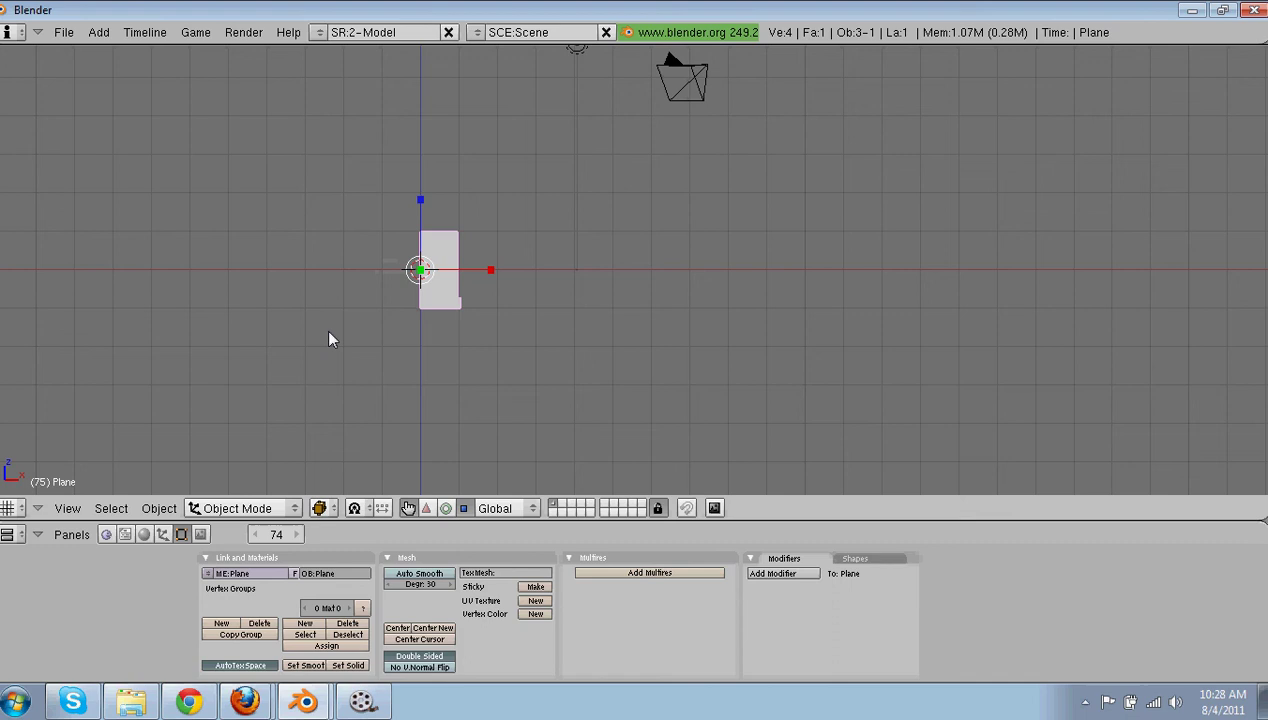
pyautogui.press('Left')
pyautogui.press('Left')
pyautogui.press('Left')
pyautogui.press('Left')
pyautogui.press('Left')
pyautogui.press('Left')
pyautogui.press('Left')
pyautogui.press('Left')
pyautogui.press('Left')
pyautogui.press('Left')
pyautogui.press('Left')
pyautogui.press('Left')
pyautogui.press('Left')
pyautogui.press('Left')
pyautogui.press('Left')
pyautogui.press('Left')
pyautogui.press('Left')
pyautogui.press('Left')
pyautogui.press('Left')
pyautogui.press('Left')
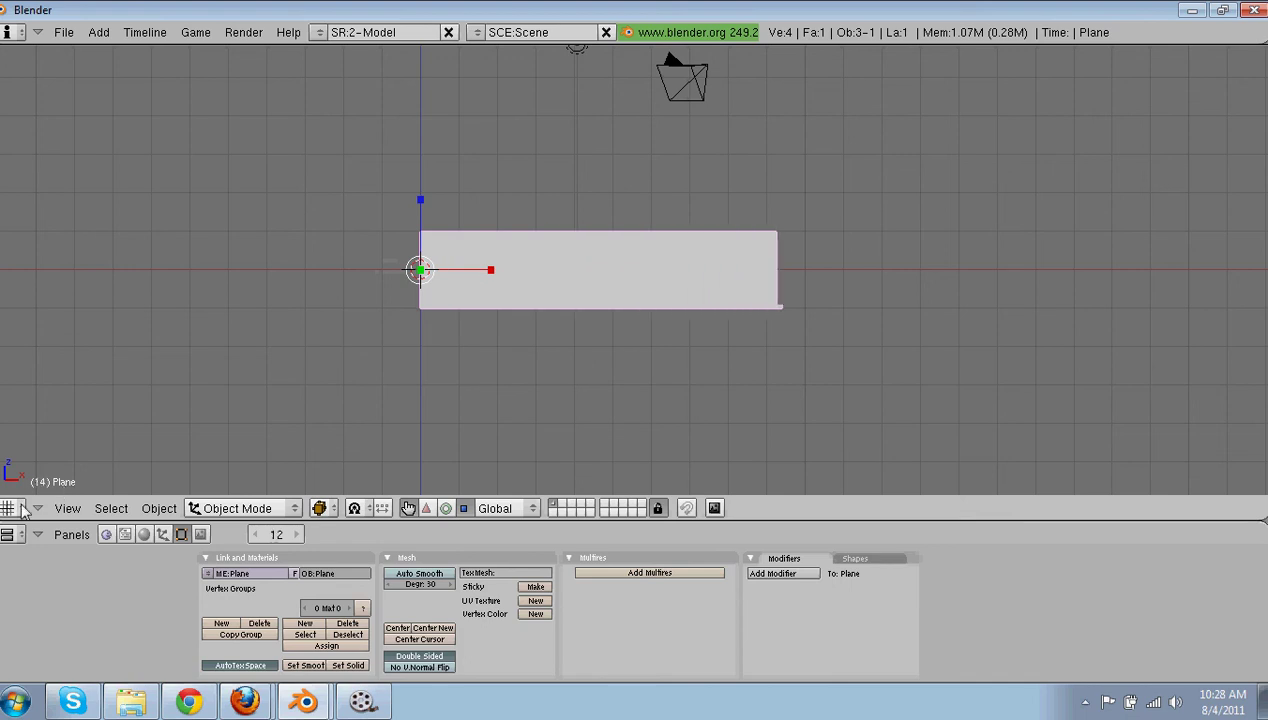
# Set all the plane's animation curves to Linear interpolation in the Ipo Curve Editor and return to the 3D view
pyautogui.click(24, 509)
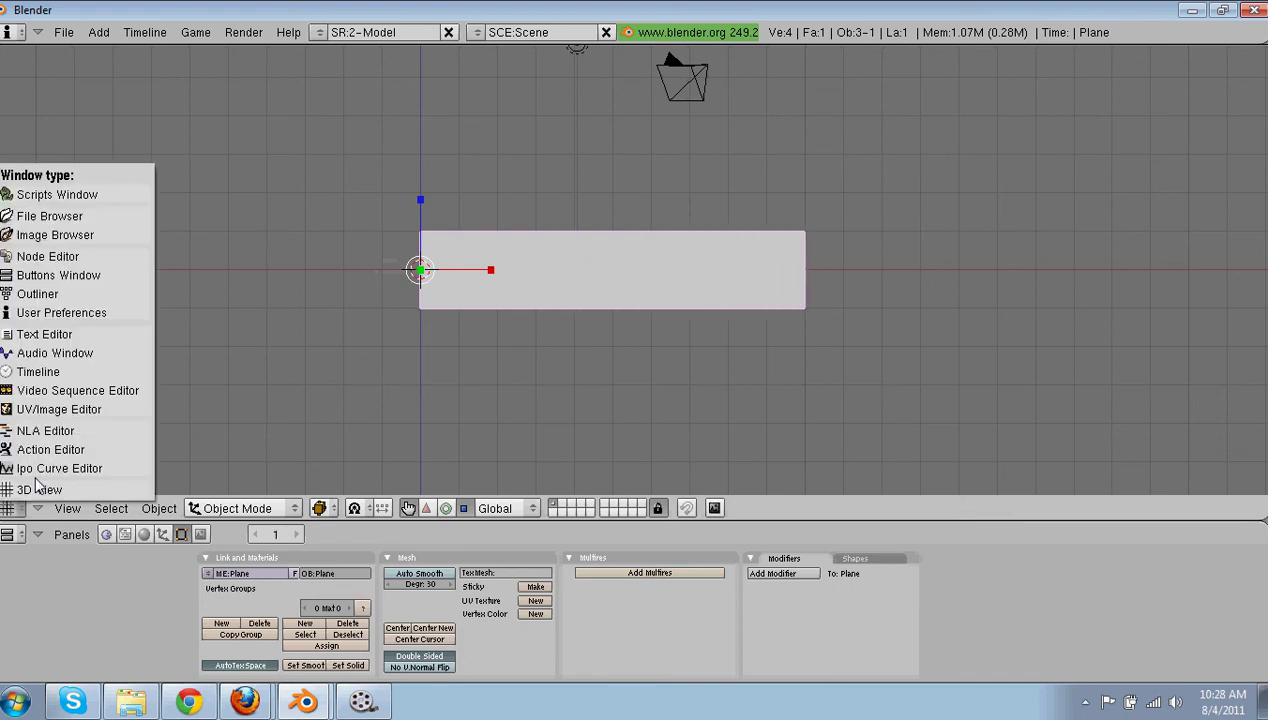
pyautogui.click(60, 466)
pyautogui.press('a')
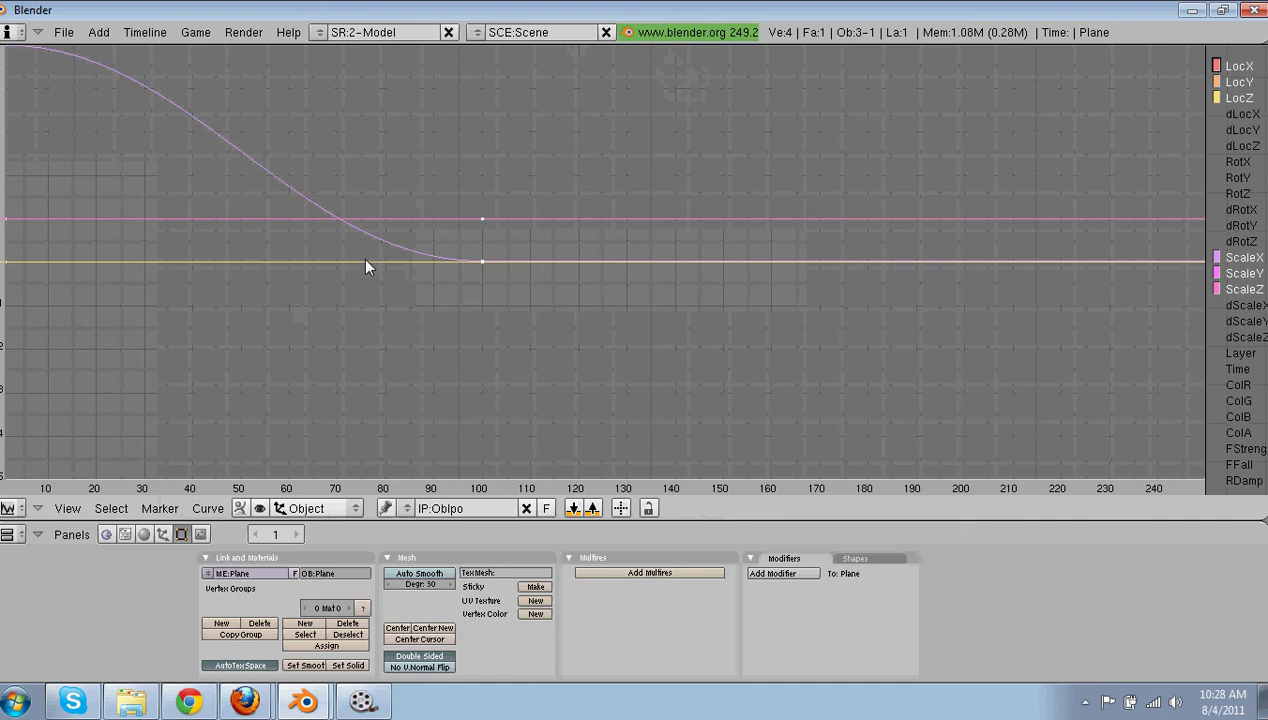
pyautogui.press('t')
pyautogui.click(366, 262)
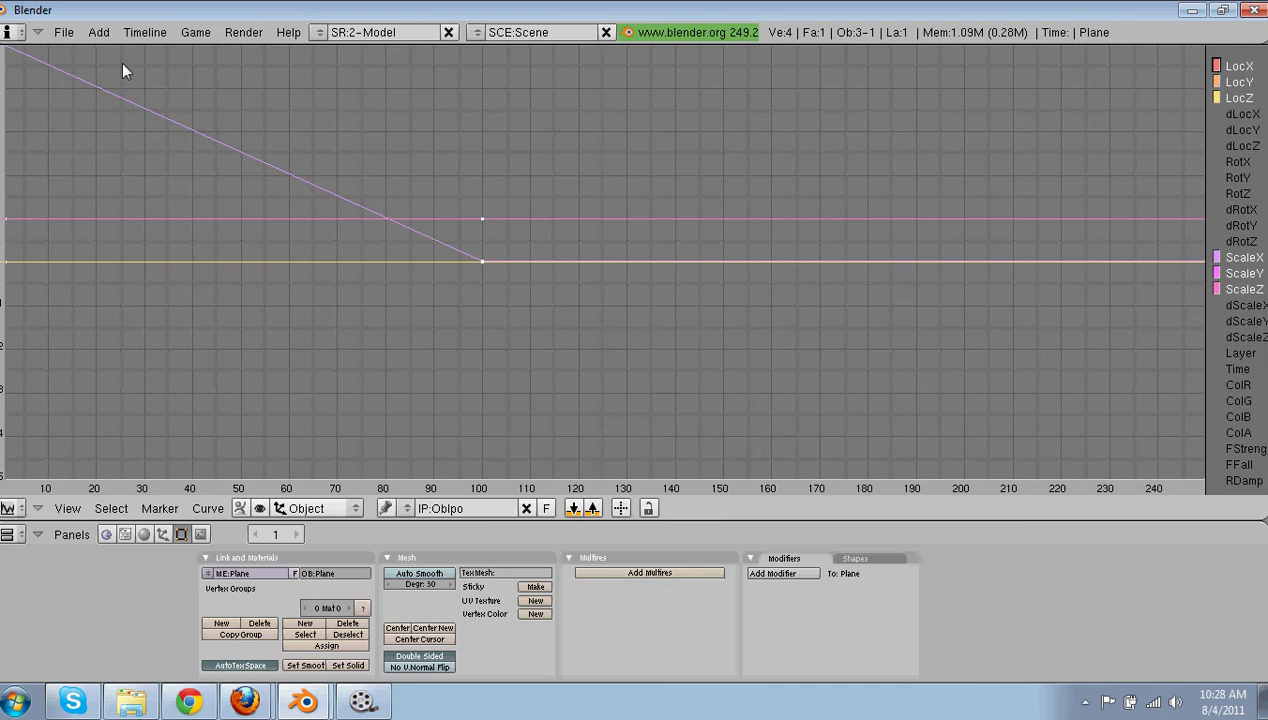
pyautogui.press('t')
pyautogui.click(92, 84)
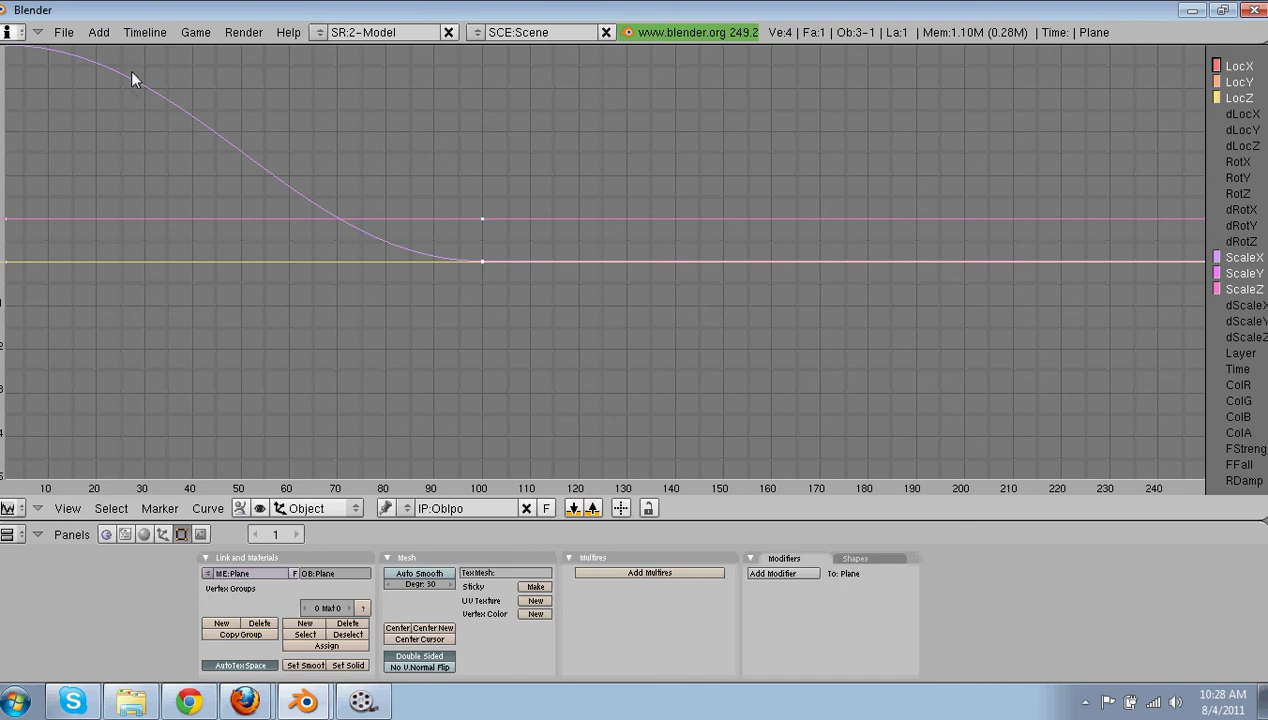
pyautogui.press('t')
pyautogui.click(316, 199)
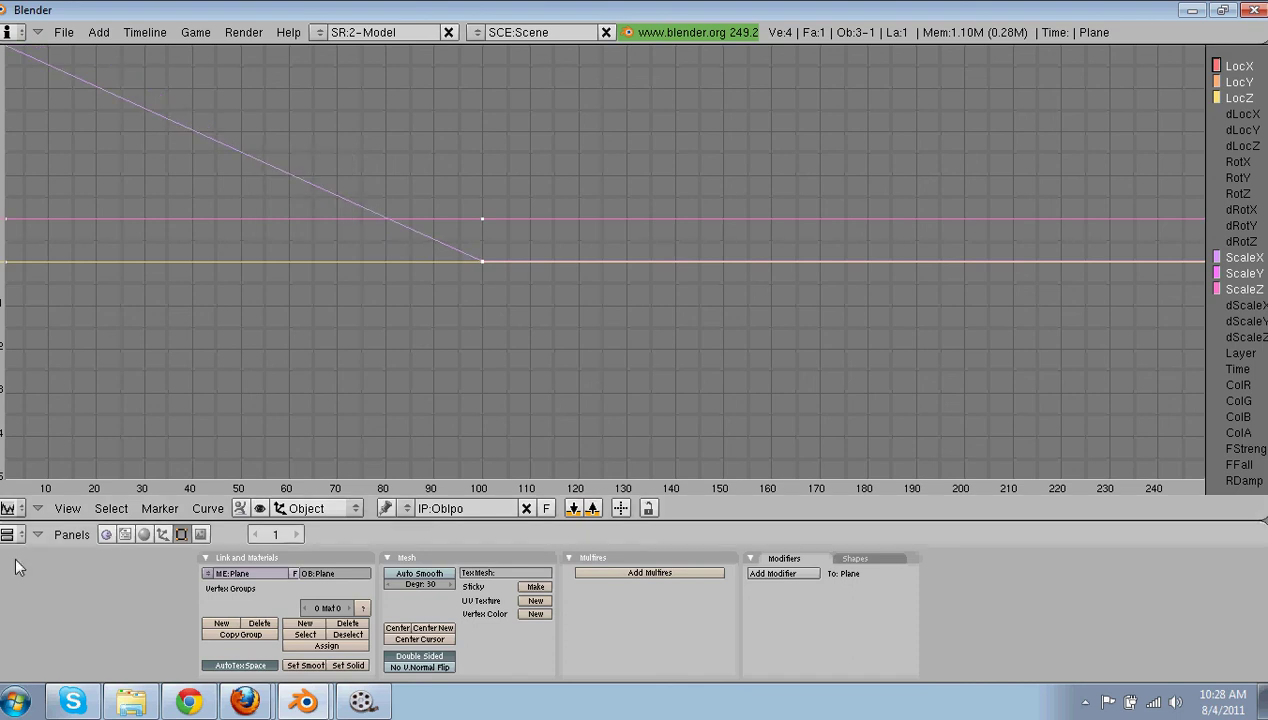
pyautogui.click(8, 508)
pyautogui.hotkey('shift', 'F5')
# Add a new shadeless material to the plane with a green colour of R 0.000, G 1.000, B 0.137
pyautogui.scroll(-2, 260, 377)
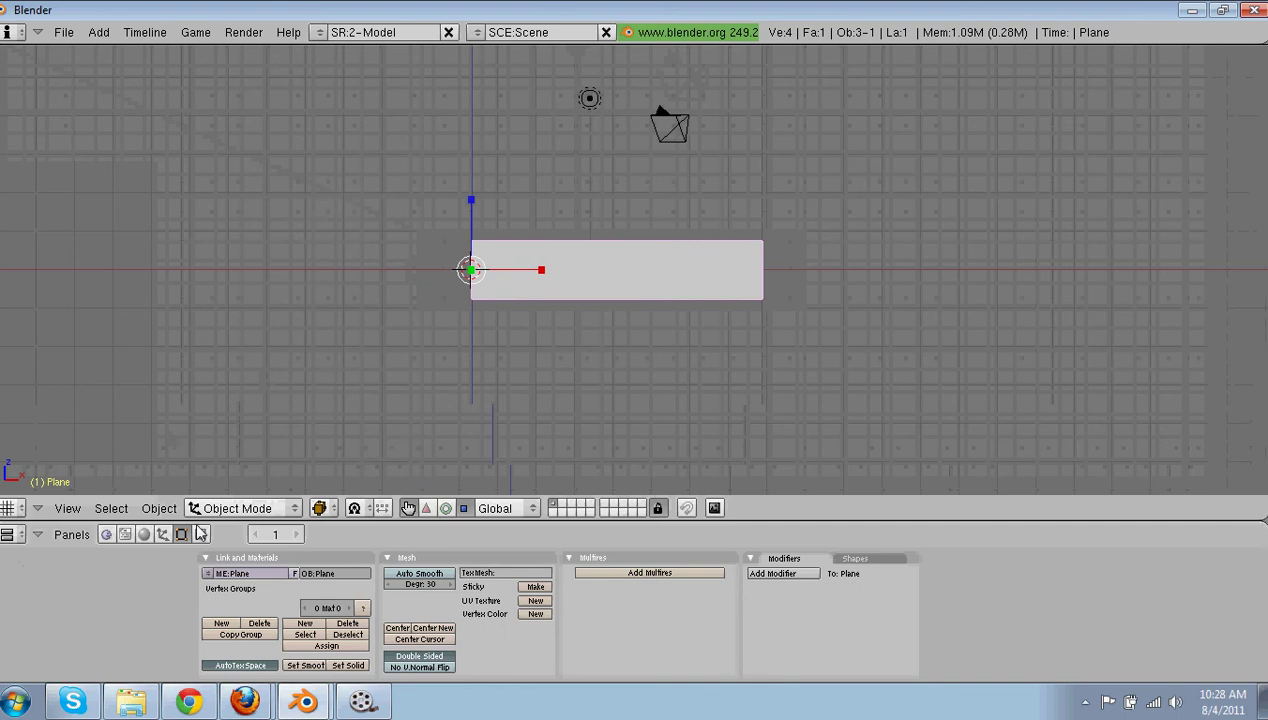
pyautogui.click(144, 534)
pyautogui.click(418, 585)
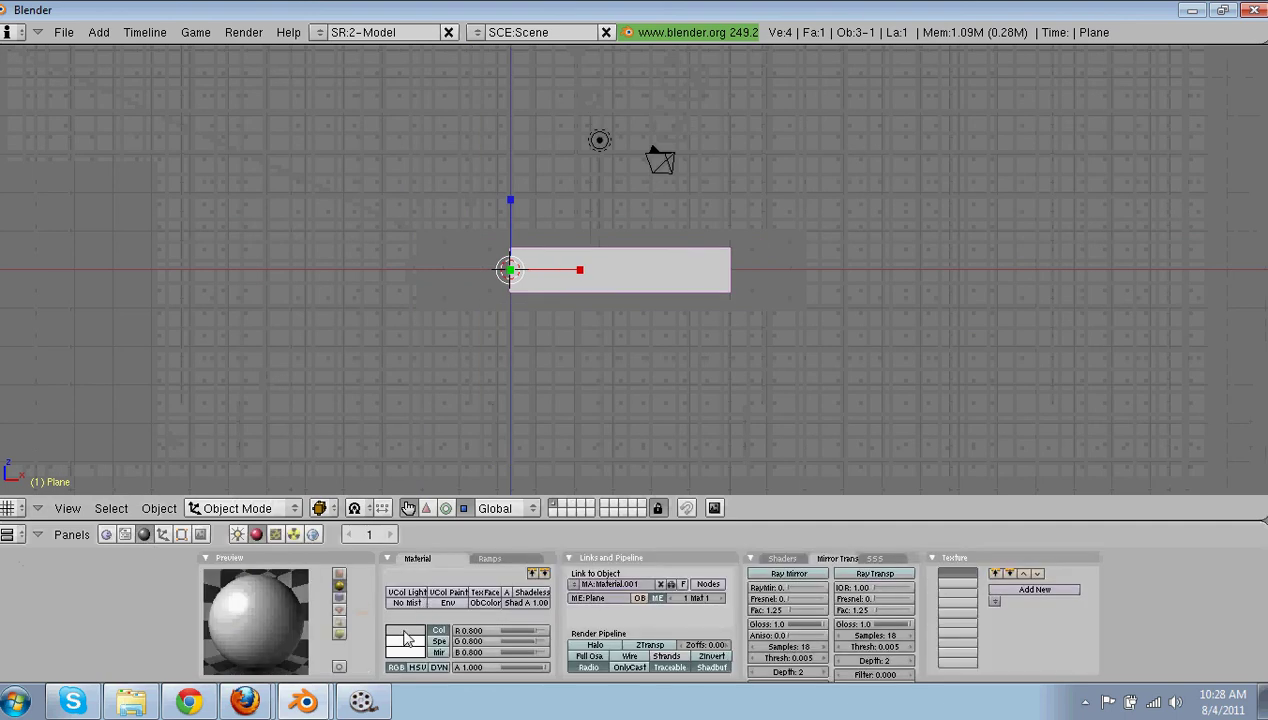
pyautogui.click(405, 630)
pyautogui.click(423, 619)
pyautogui.click(484, 511)
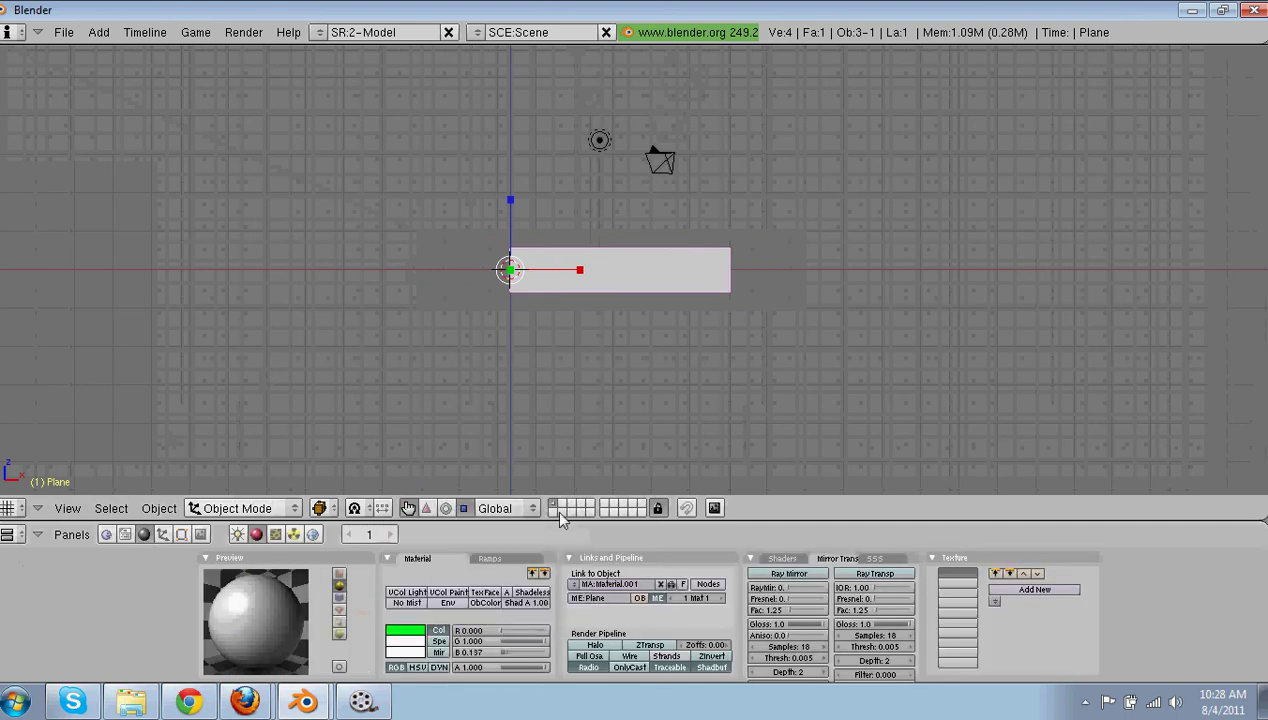
pyautogui.click(533, 593)
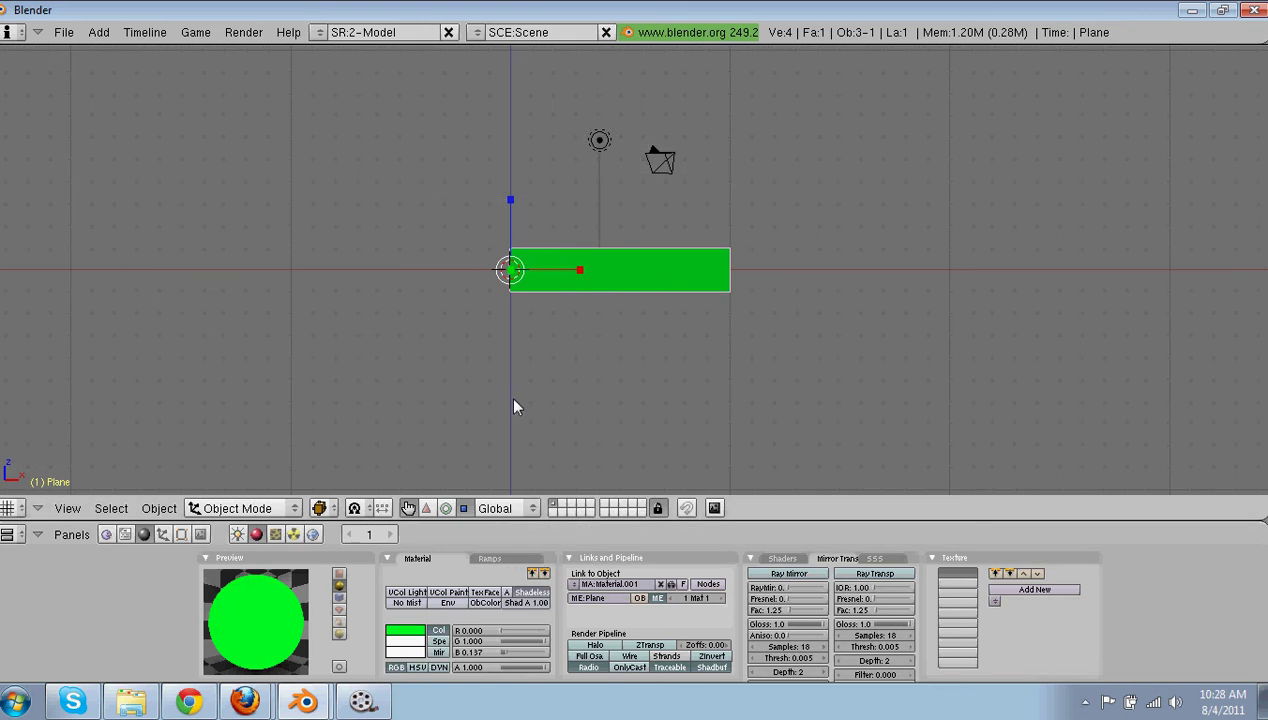
# Add a game logic property named Health of type Int to the plane
pyautogui.click(106, 534)
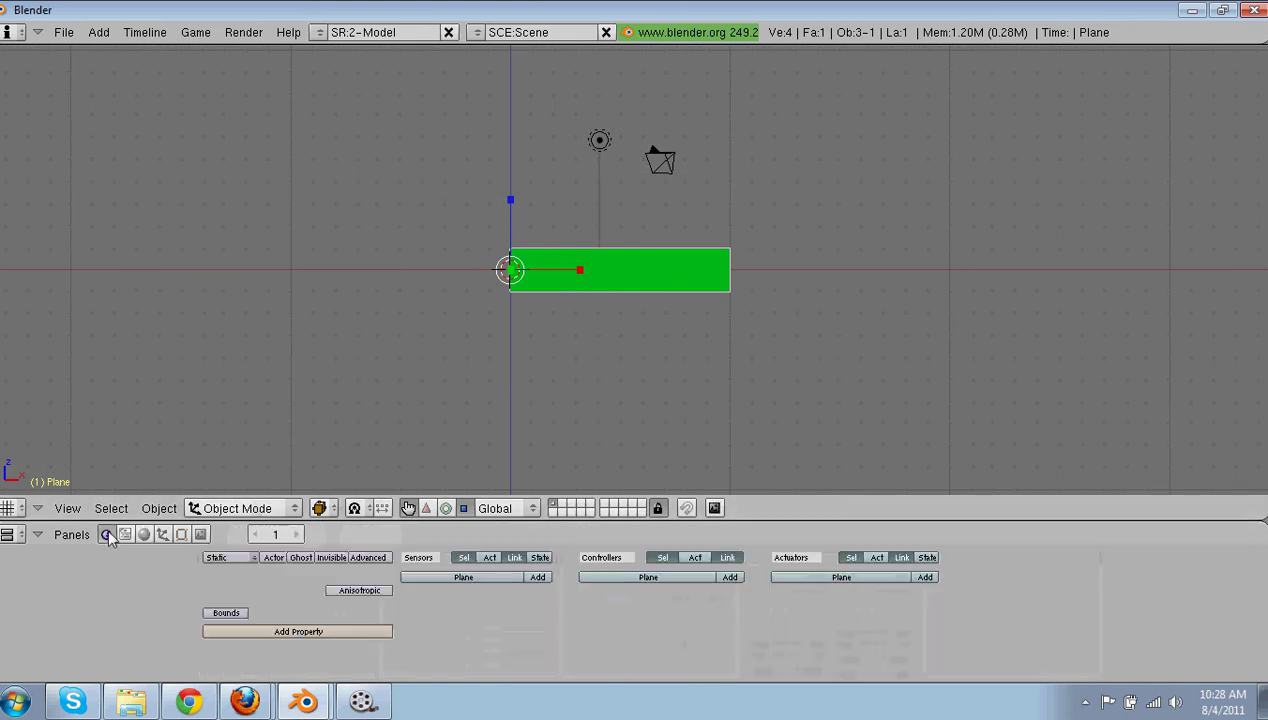
pyautogui.click(297, 632)
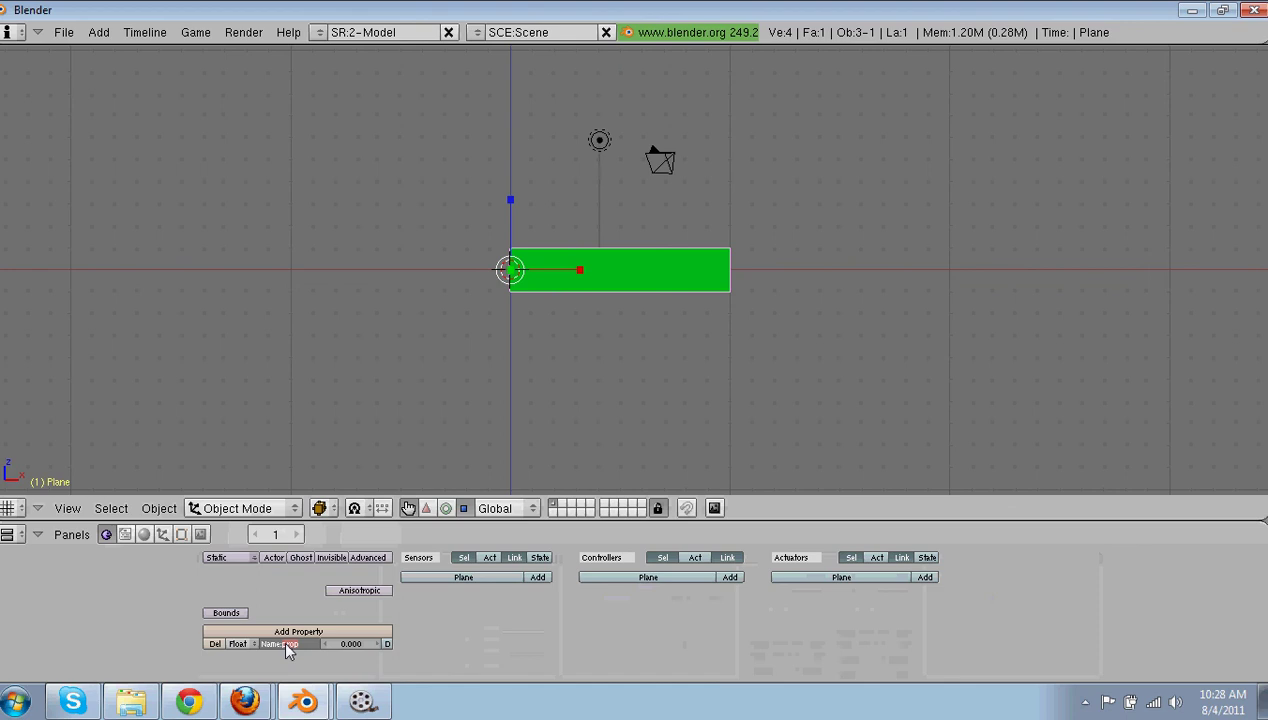
pyautogui.click(284, 644)
pyautogui.click(238, 644)
pyautogui.click(250, 627)
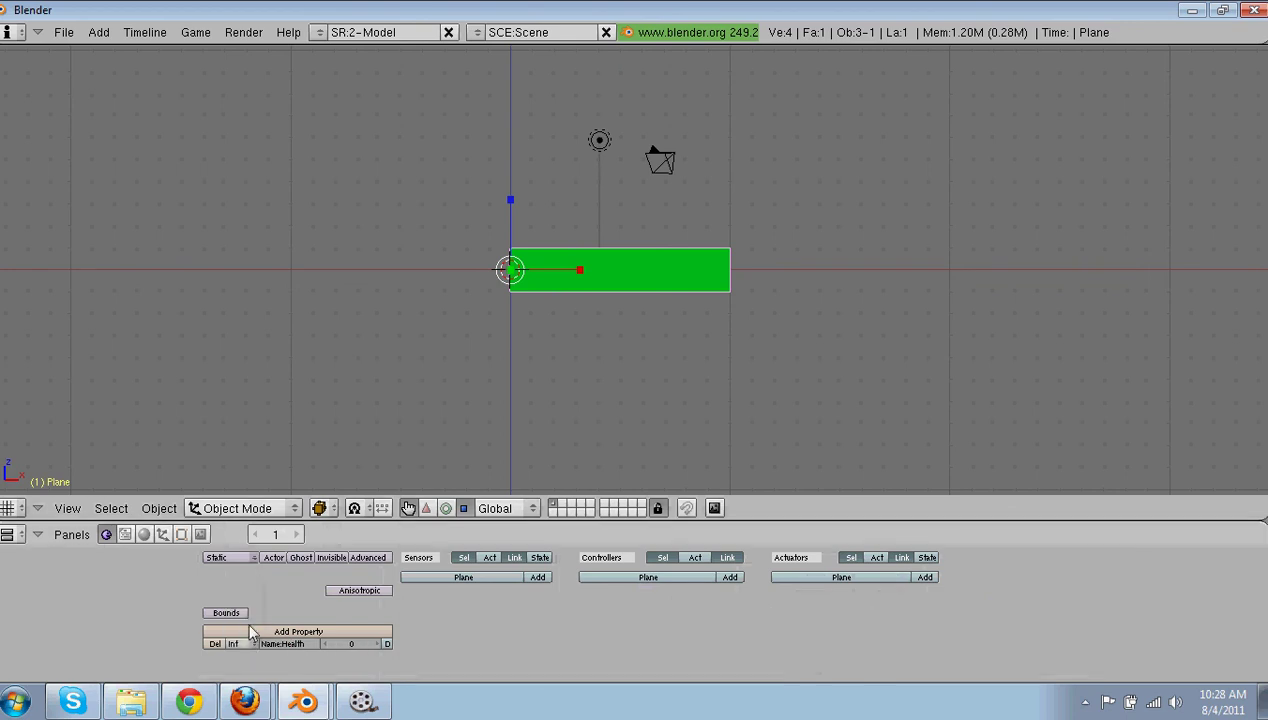
pyautogui.click(240, 644)
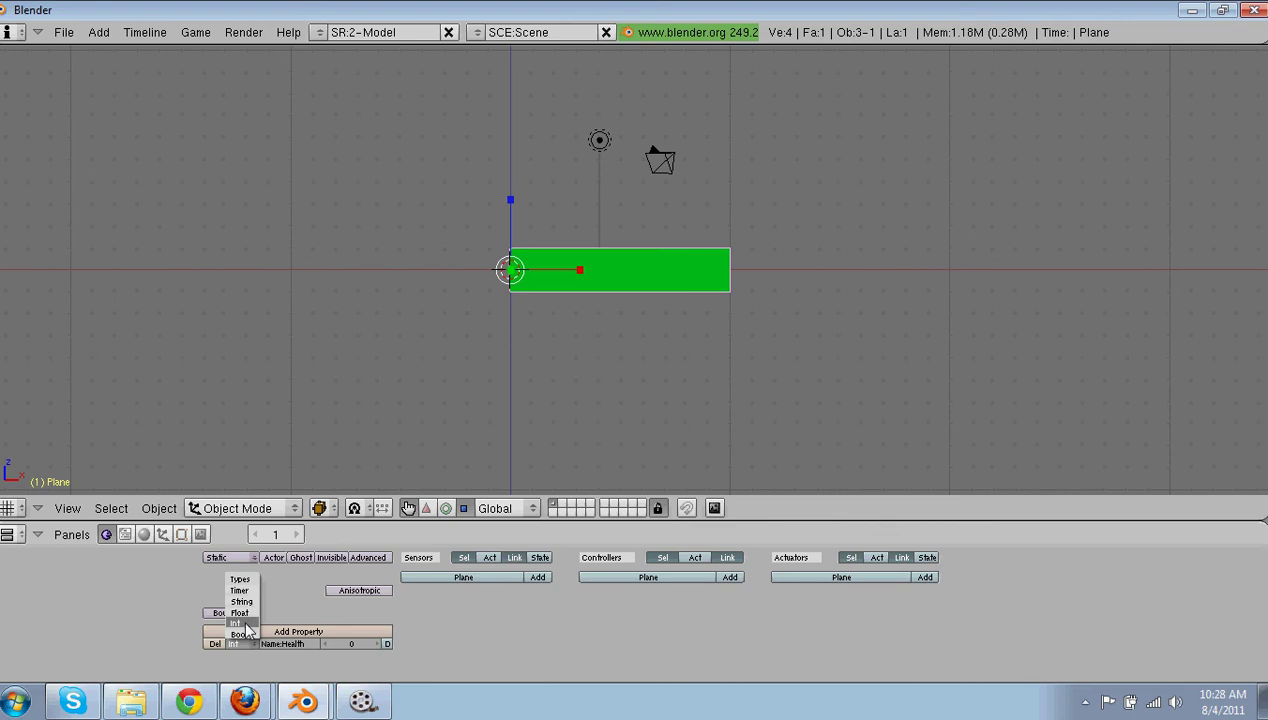
pyautogui.click(246, 623)
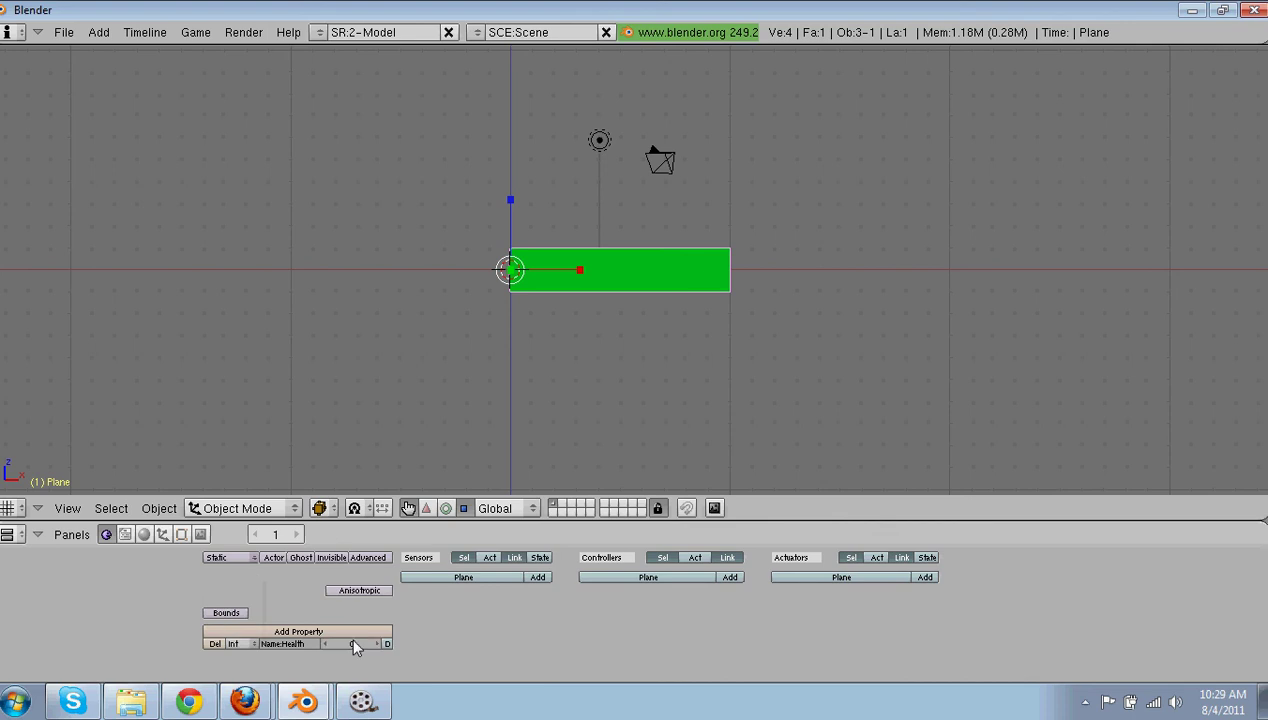
# Add a Keyboard sensor to the plane that responds to the Space key
pyautogui.click(538, 577)
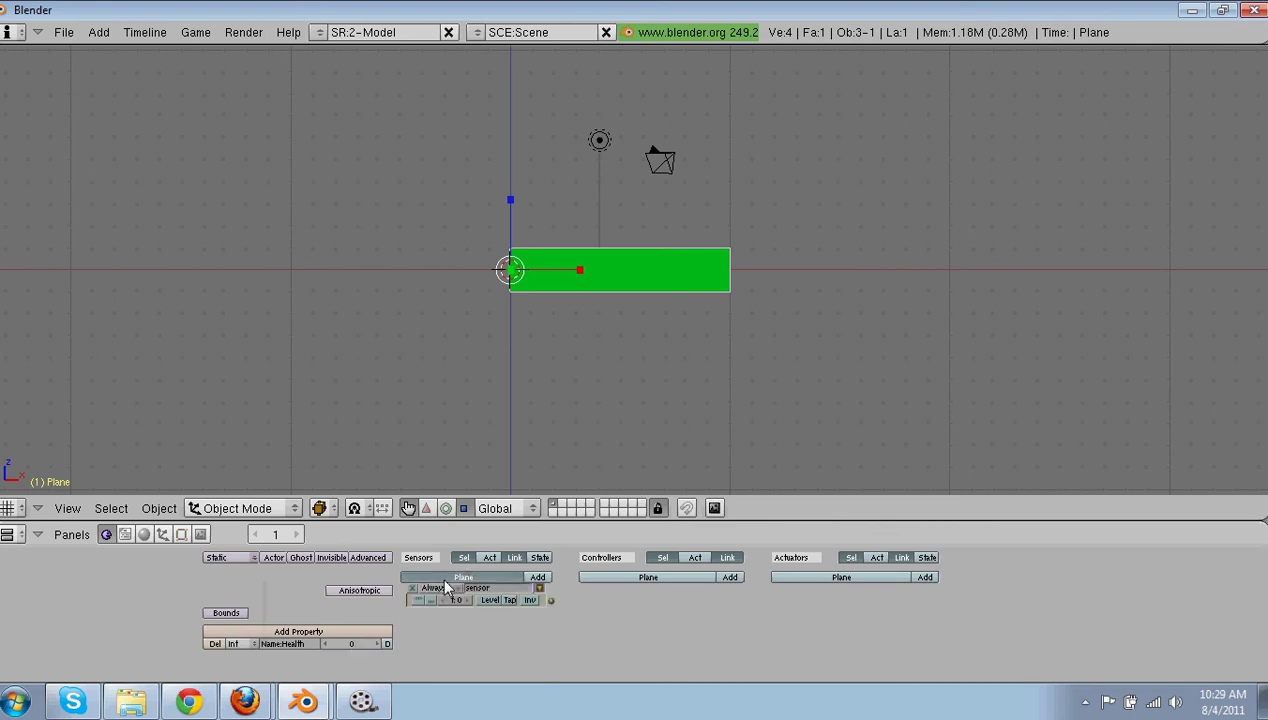
pyautogui.click(446, 589)
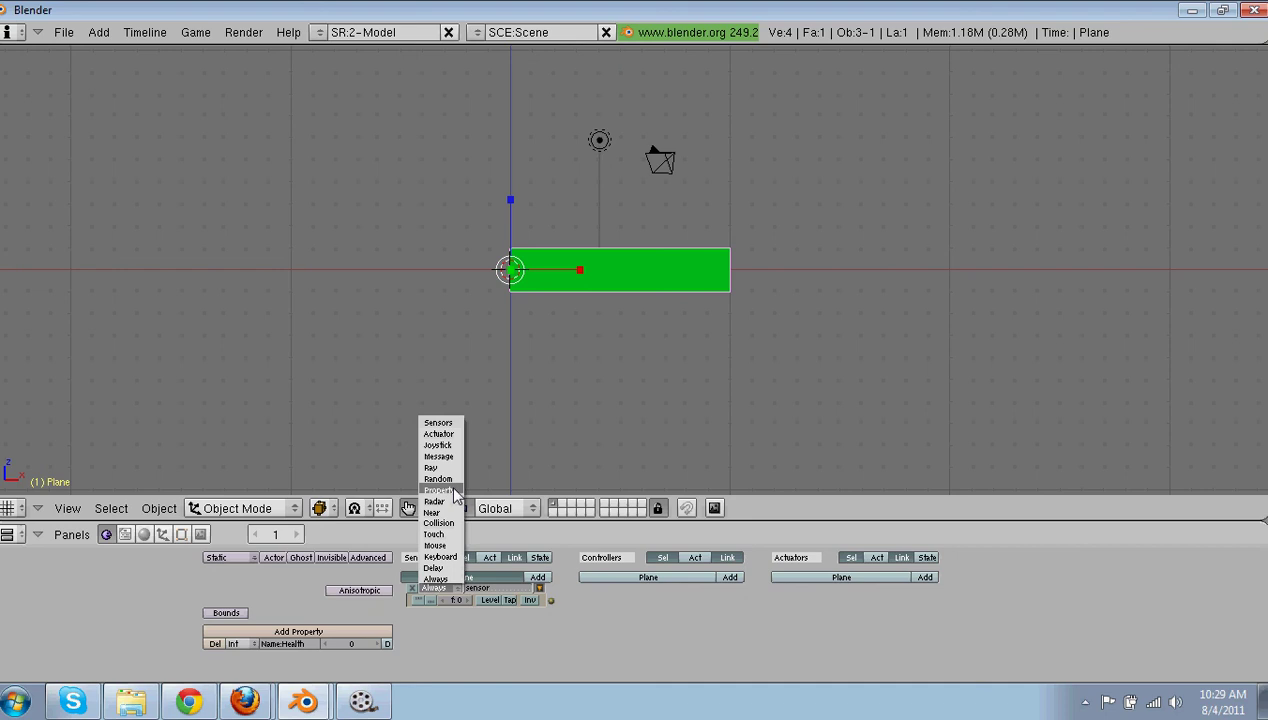
pyautogui.click(440, 557)
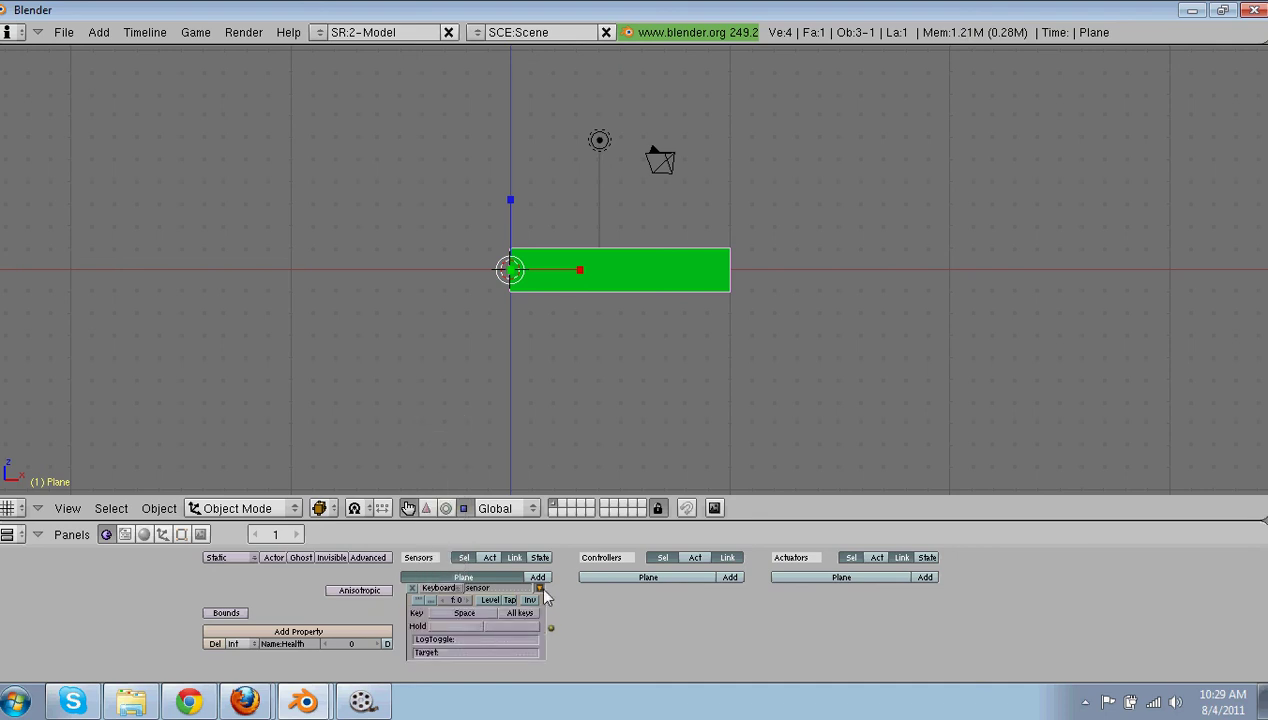
pyautogui.click(541, 588)
pyautogui.click(541, 588)
pyautogui.click(446, 589)
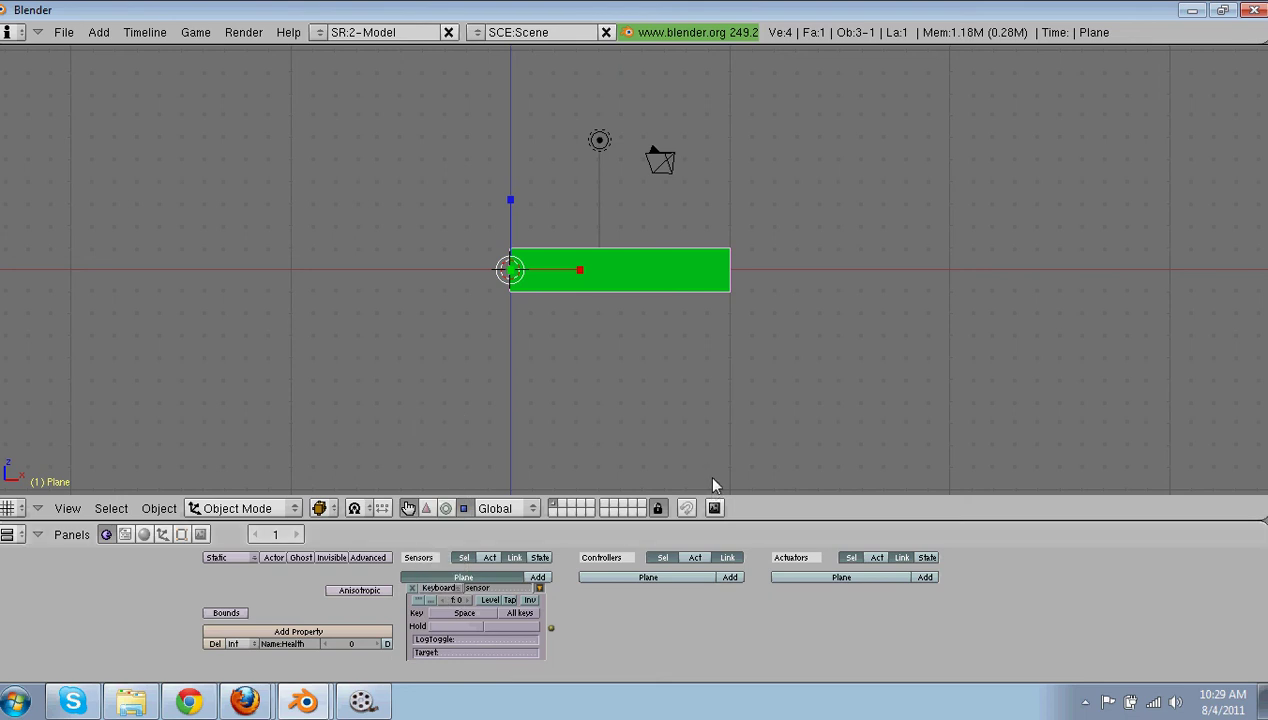
# Add an AND controller to the plane, connect the Keyboard sensor to it, and collapse the sensor
pyautogui.click(729, 577)
pyautogui.moveTo(579, 613); pyautogui.dragTo(551, 627)
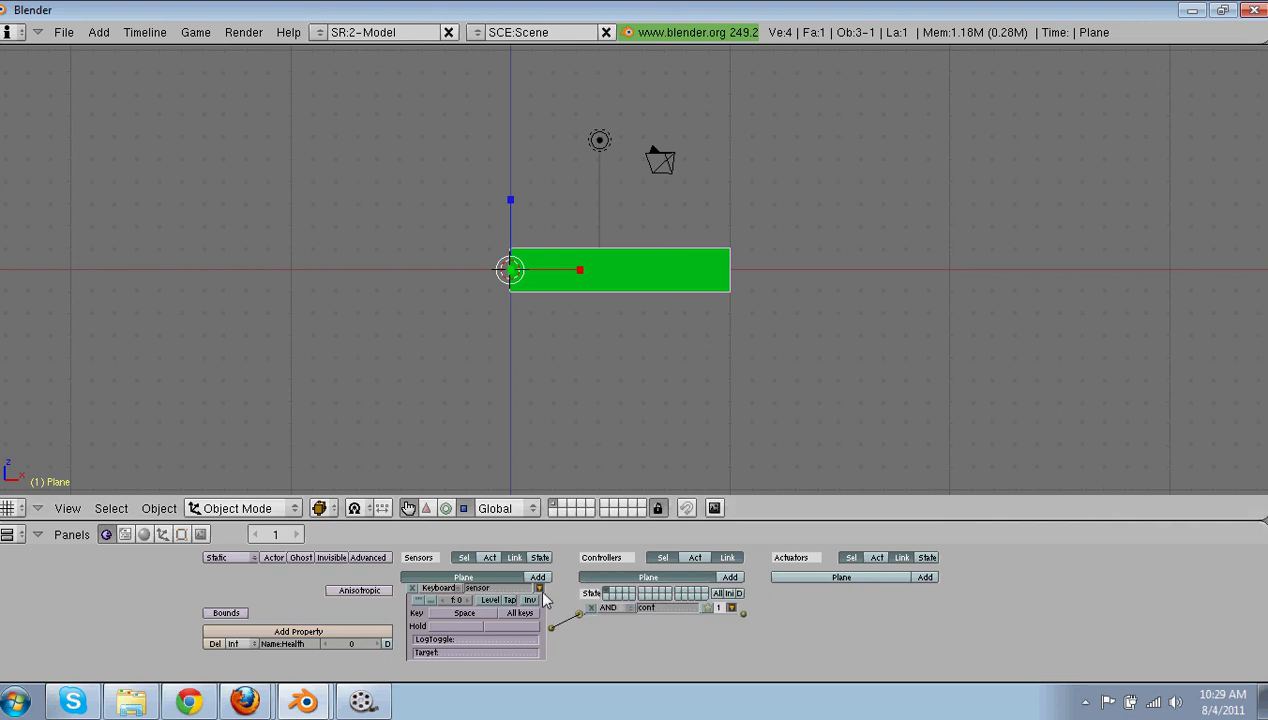
pyautogui.click(539, 588)
# Add an actuator connected to the AND controller and change its type to Property
pyautogui.click(925, 577)
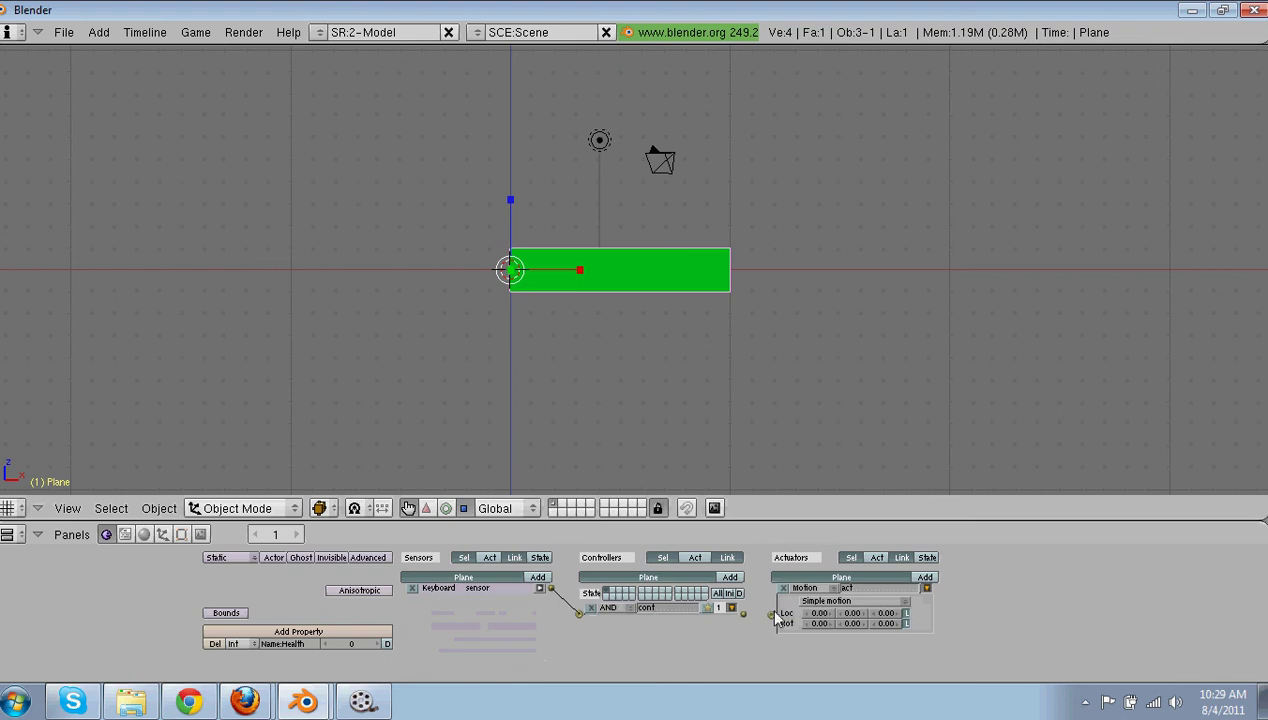
pyautogui.click(806, 588)
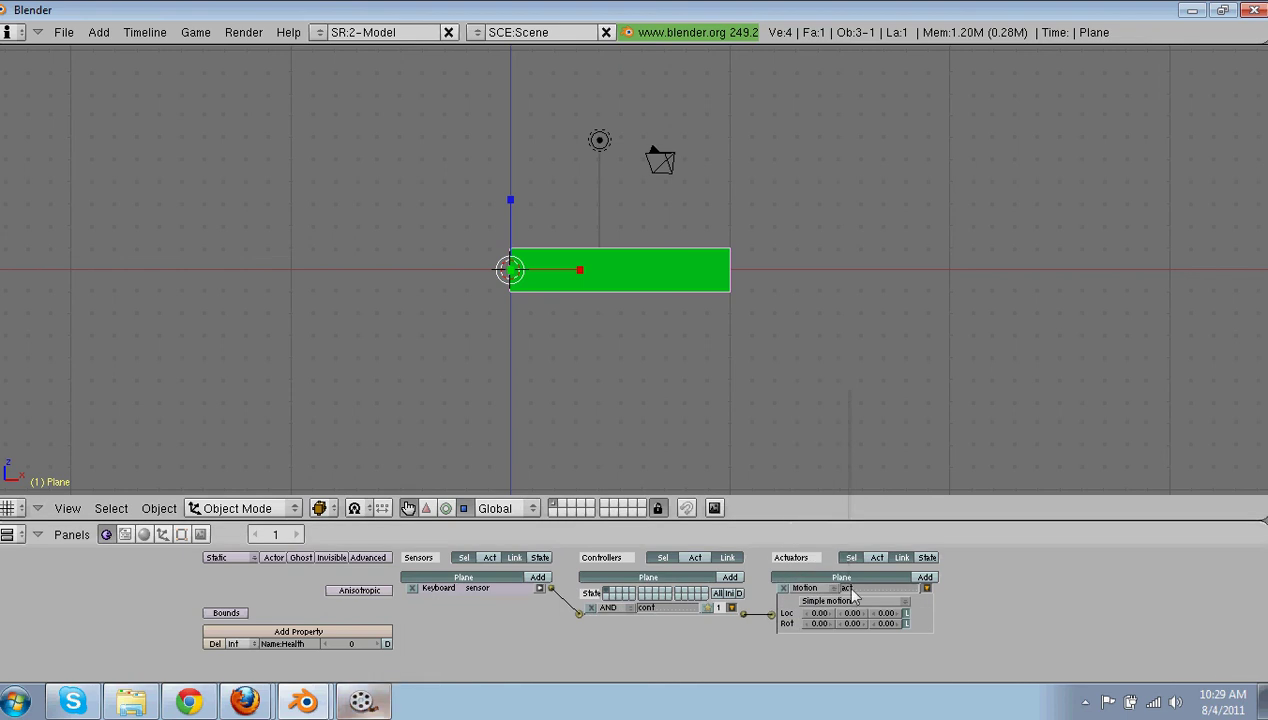
pyautogui.click(822, 587)
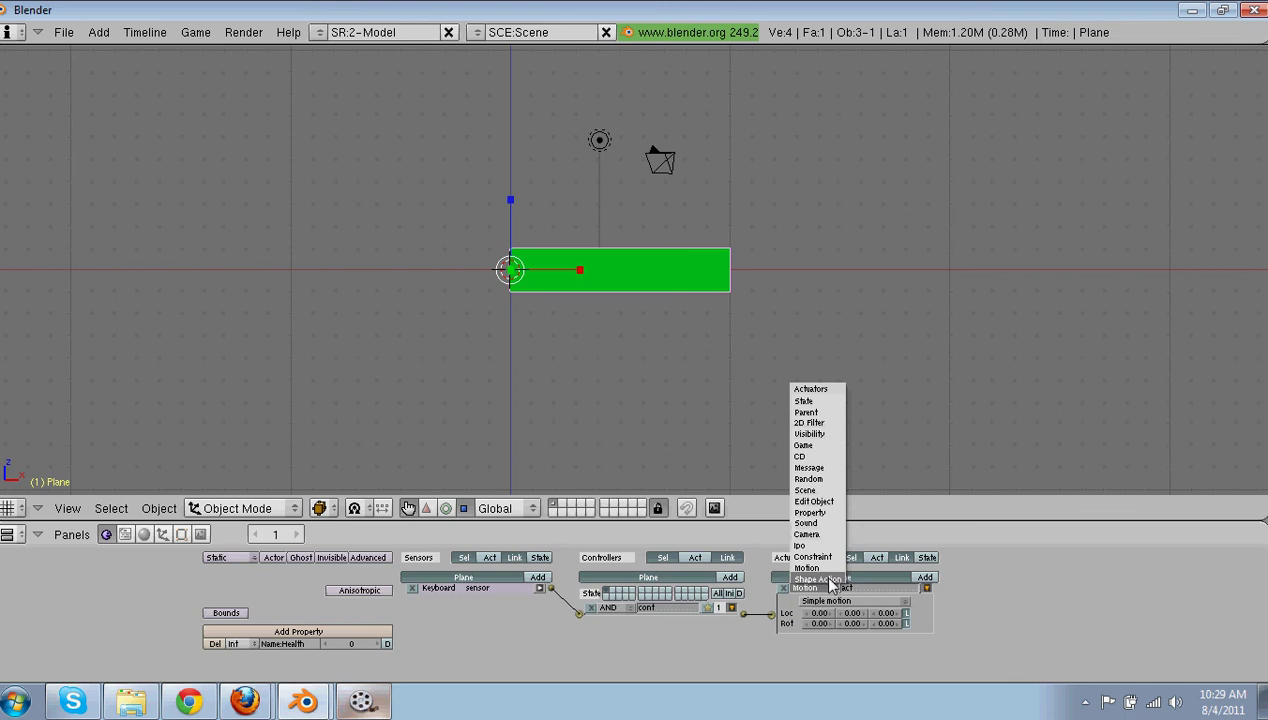
pyautogui.click(810, 512)
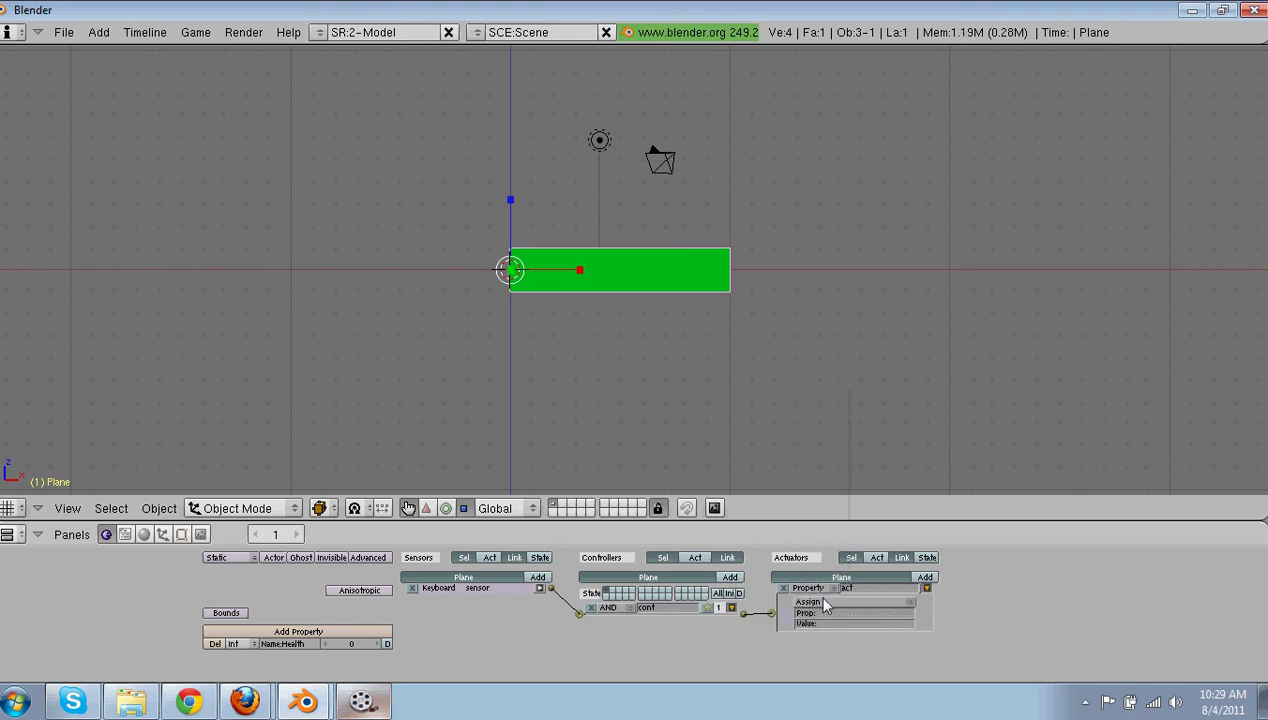
# Set the Property actuator to Add with property Health and value 5, and collapse it
pyautogui.click(824, 602)
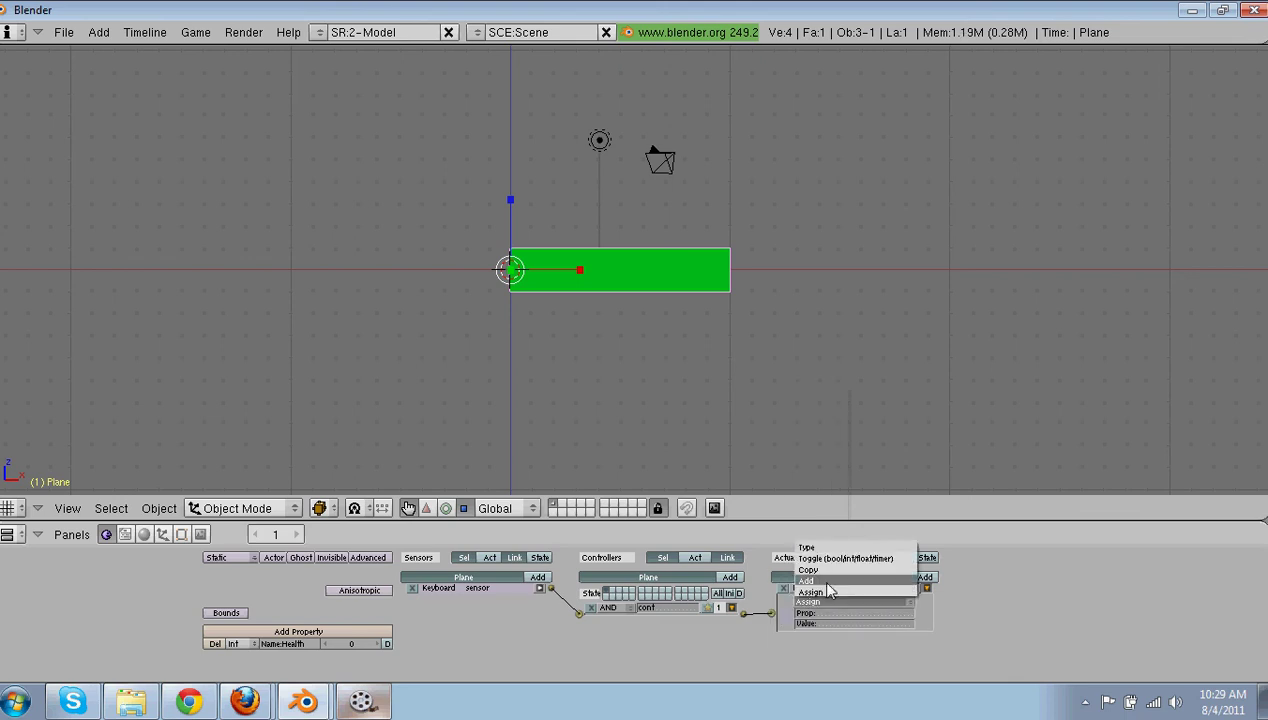
pyautogui.click(829, 596)
pyautogui.click(829, 612)
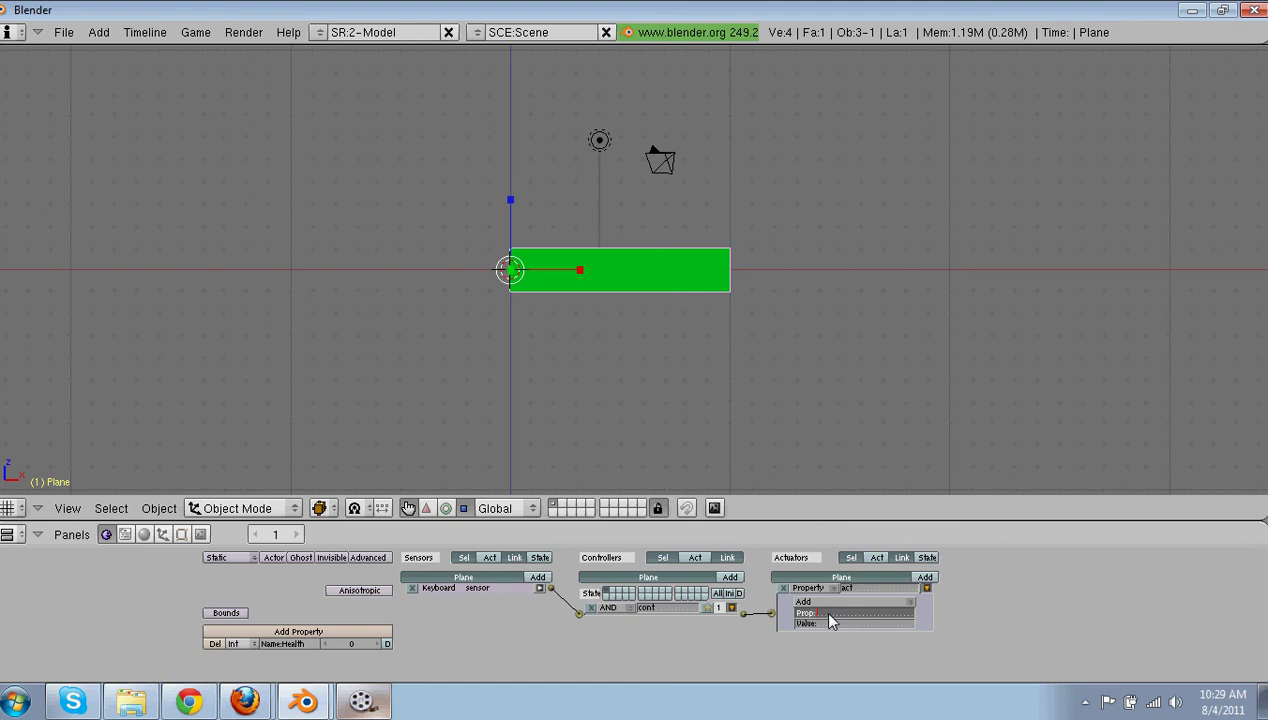
pyautogui.write('Health')
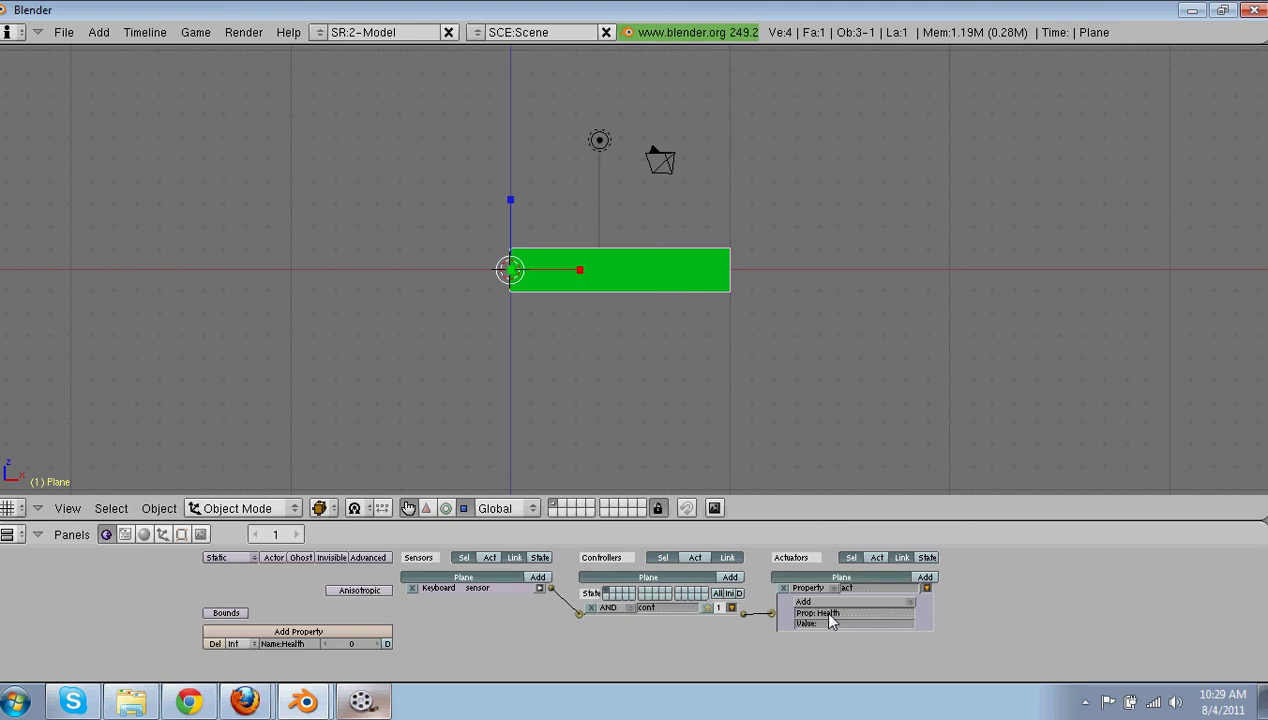
pyautogui.click(847, 625)
pyautogui.write('5')
pyautogui.press('Return')
pyautogui.click(845, 623)
pyautogui.press('Return')
pyautogui.click(870, 624)
pyautogui.write('5')
pyautogui.press('Return')
pyautogui.click(926, 588)
# Add an Ipo actuator in Property mode driven by Health, and connect it to the AND controller
pyautogui.click(925, 577)
pyautogui.click(805, 599)
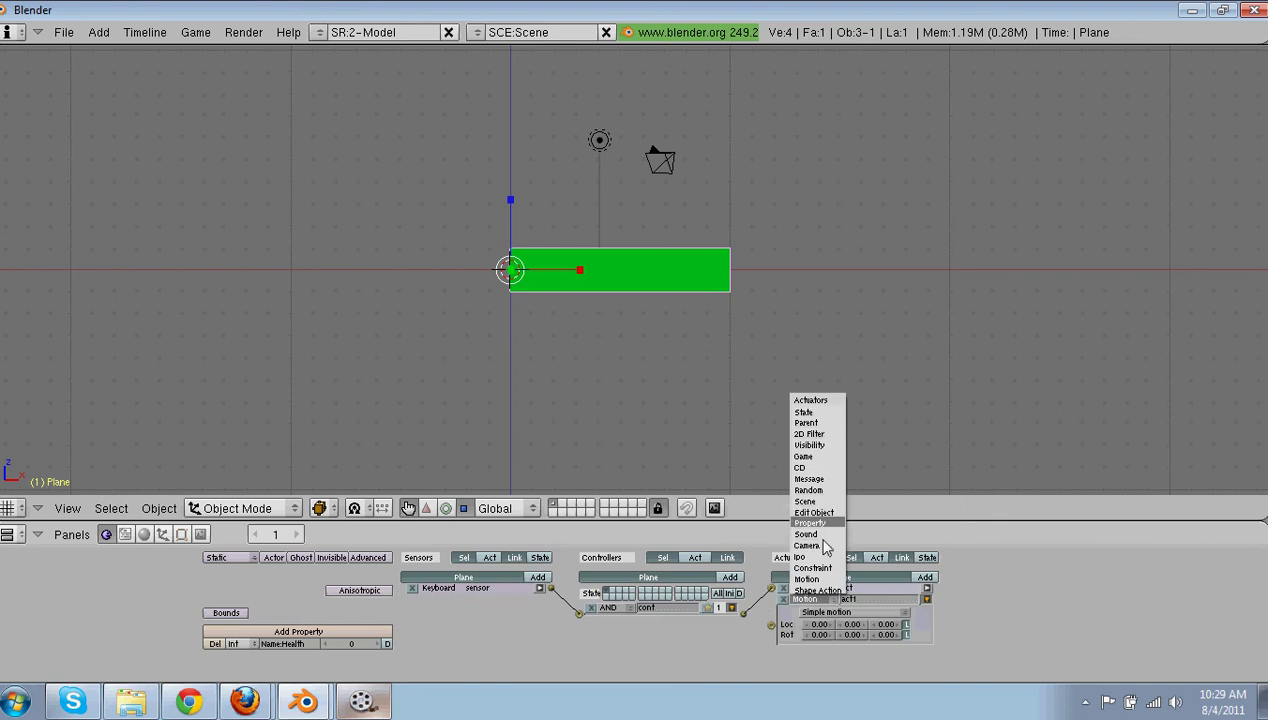
pyautogui.click(826, 556)
pyautogui.click(826, 610)
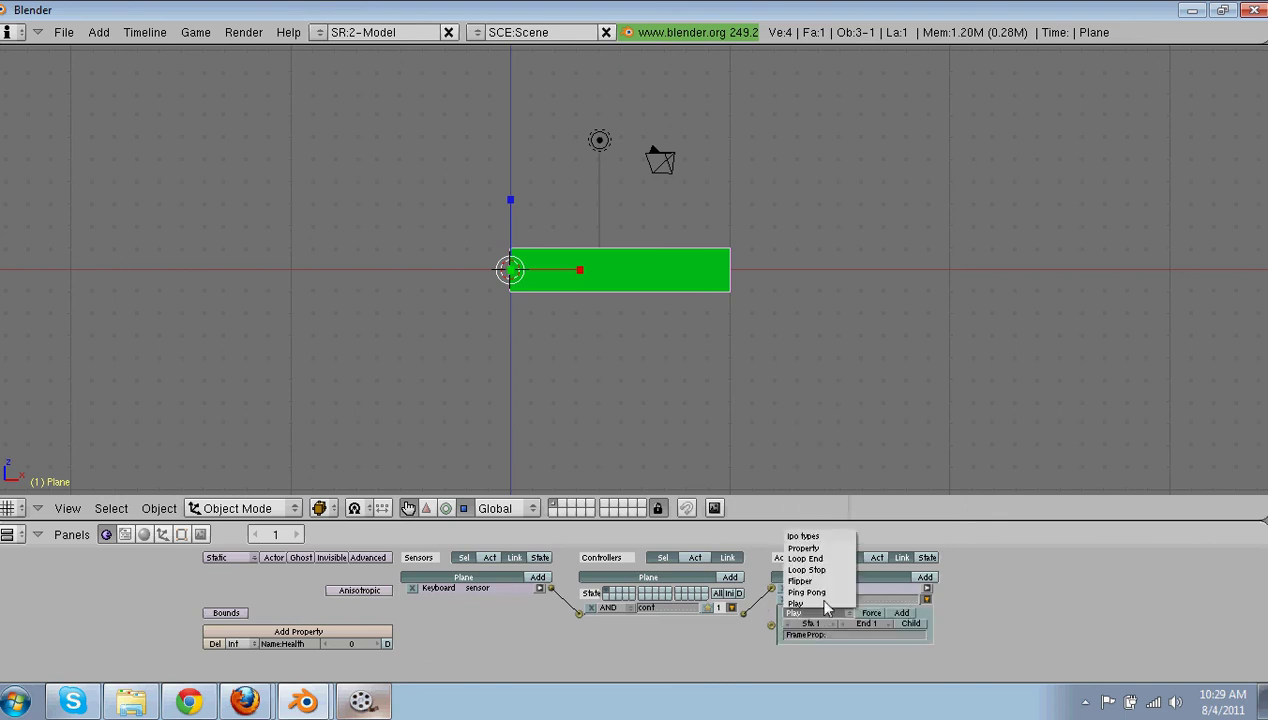
pyautogui.click(812, 548)
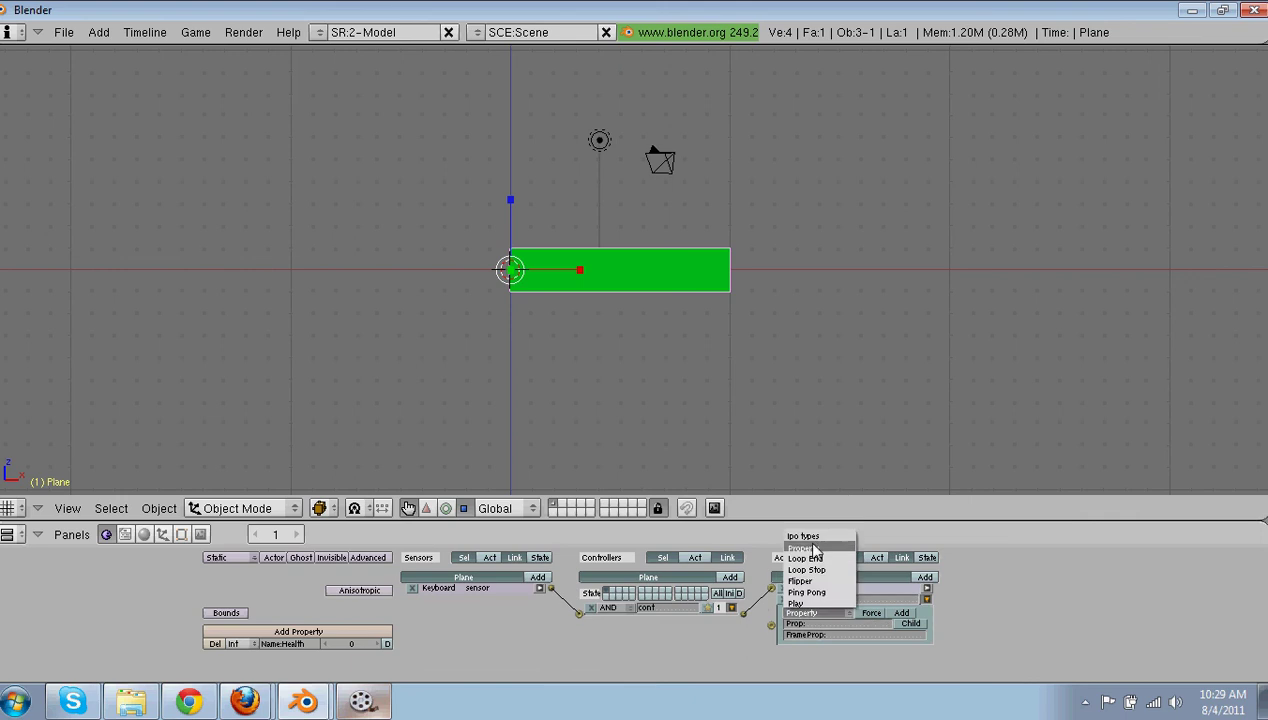
pyautogui.write('Health')
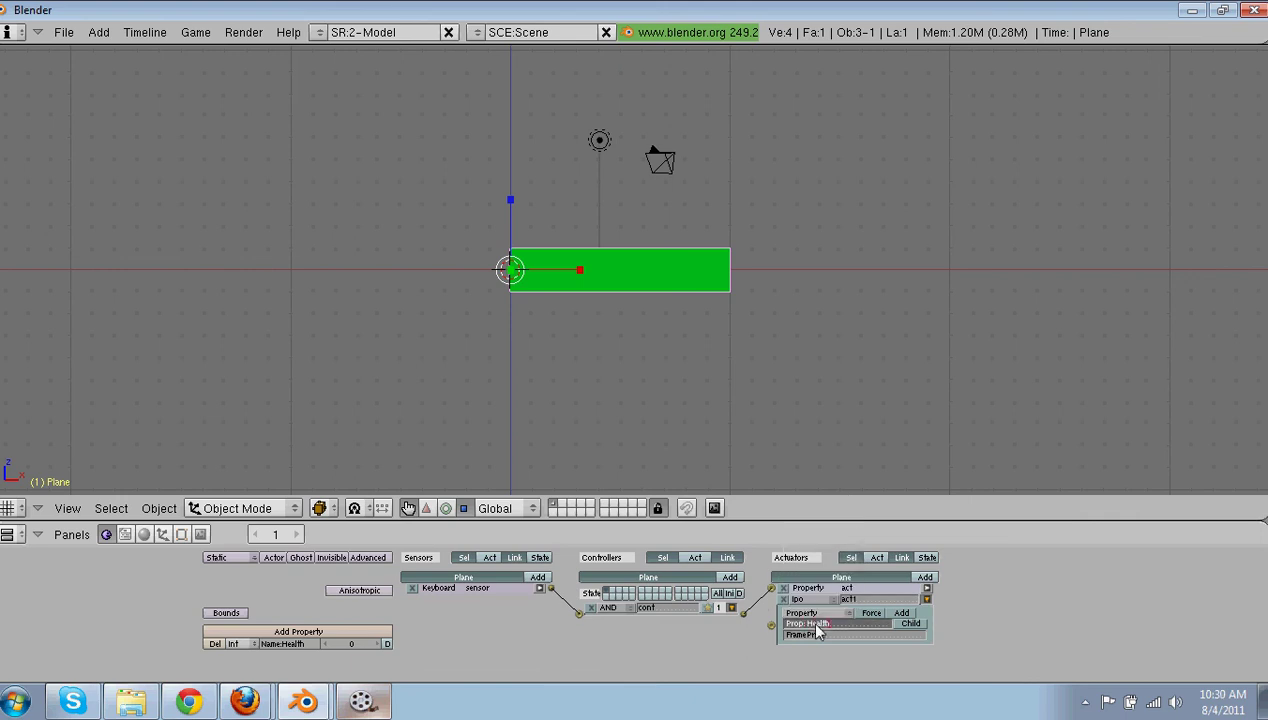
pyautogui.press('Return')
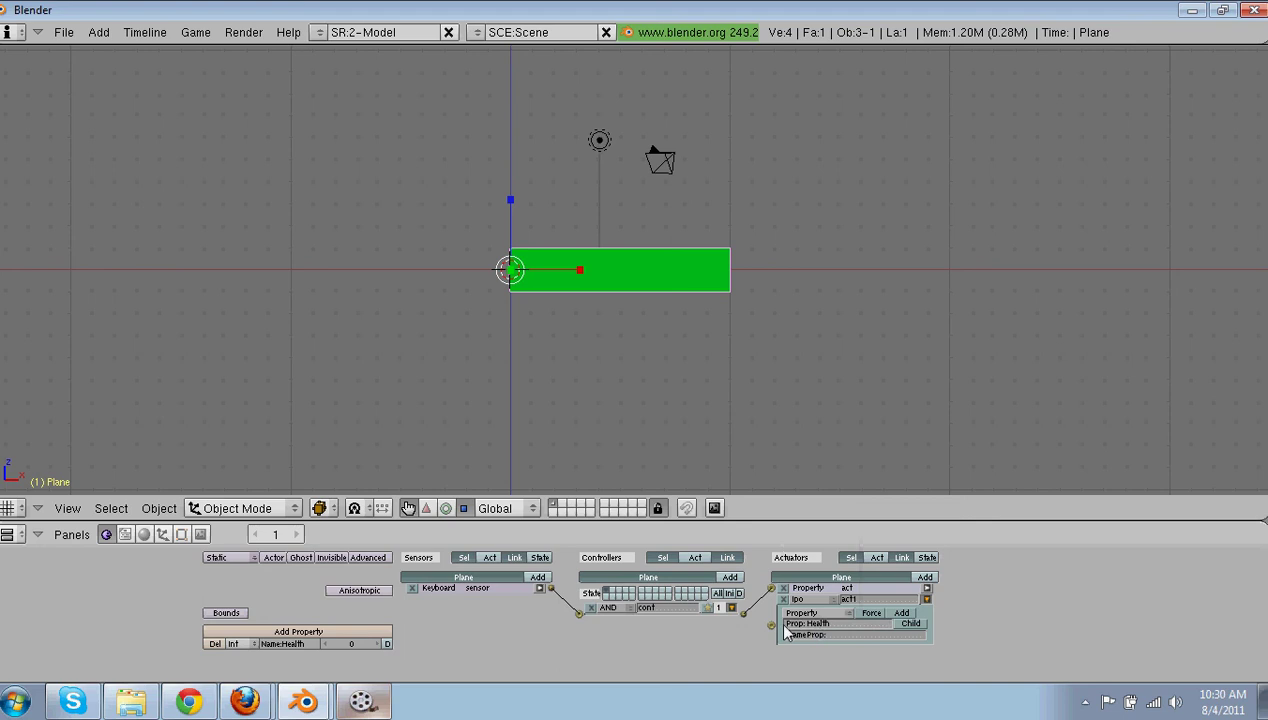
pyautogui.click(926, 598)
# Expand the Property actuator and switch its operation to Assign and back to Add
pyautogui.click(925, 588)
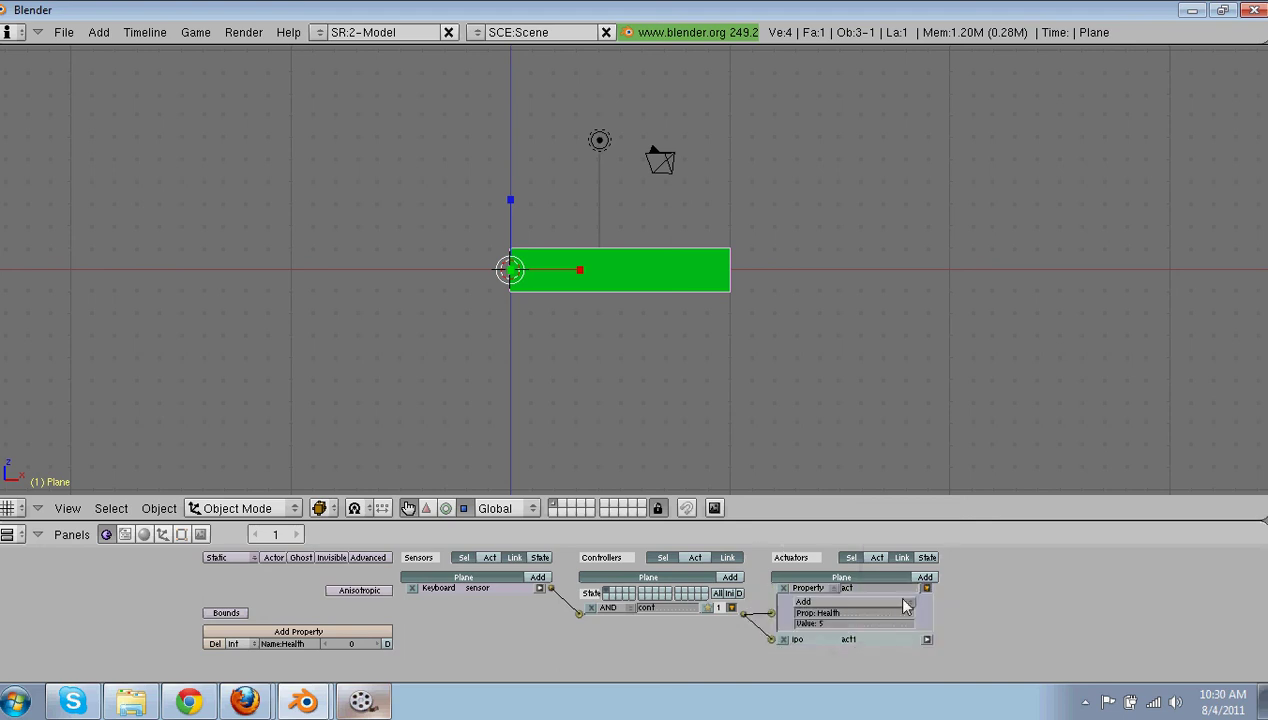
pyautogui.click(830, 601)
pyautogui.click(831, 582)
pyautogui.click(819, 601)
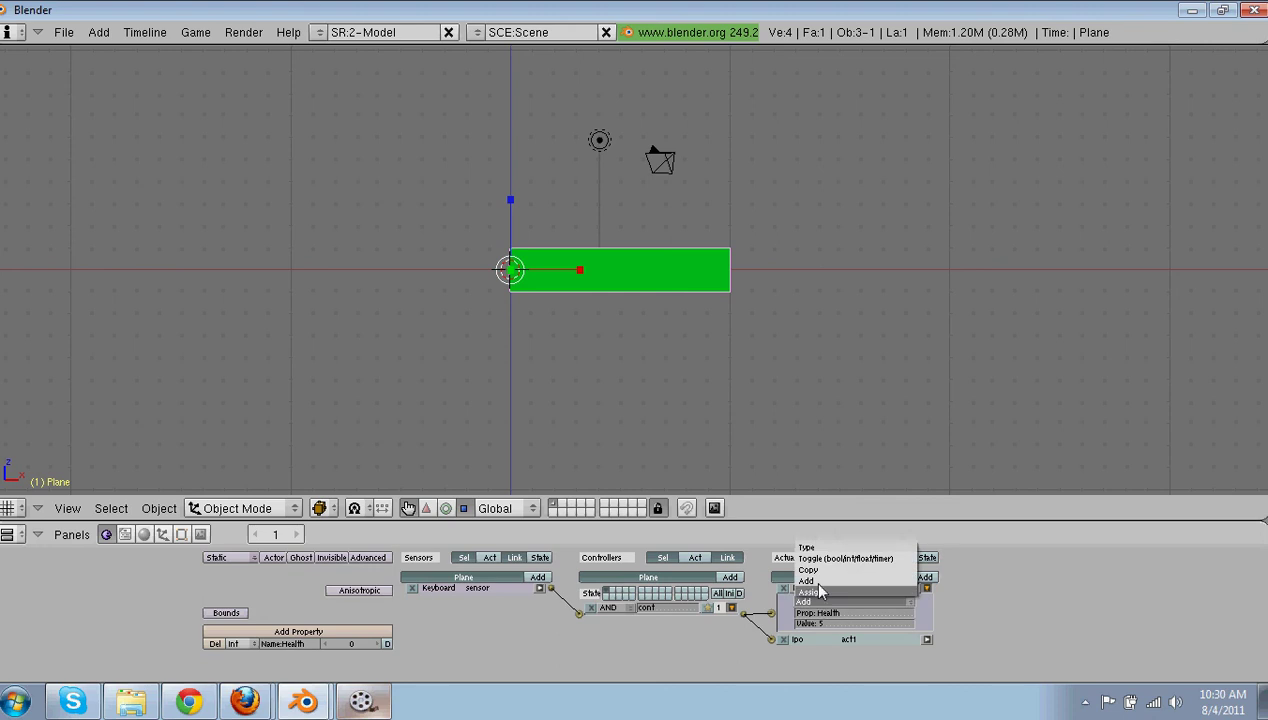
pyautogui.click(815, 600)
pyautogui.click(815, 601)
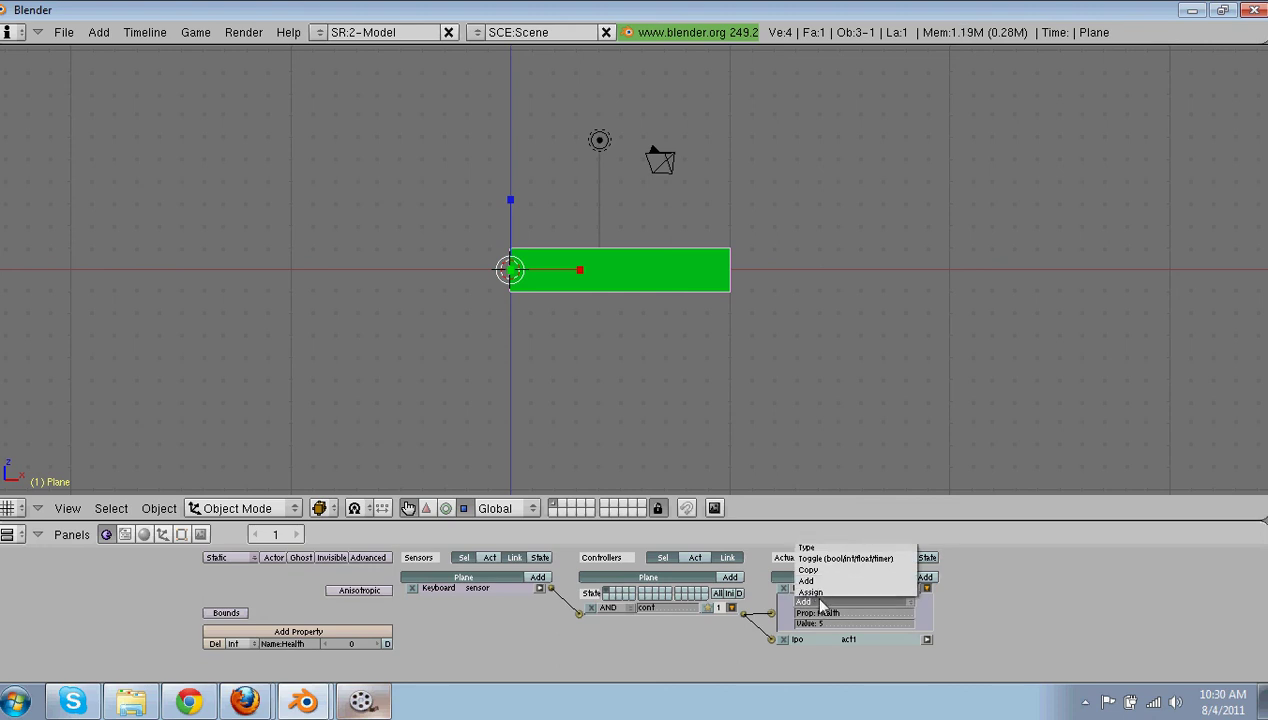
pyautogui.click(819, 598)
pyautogui.click(821, 603)
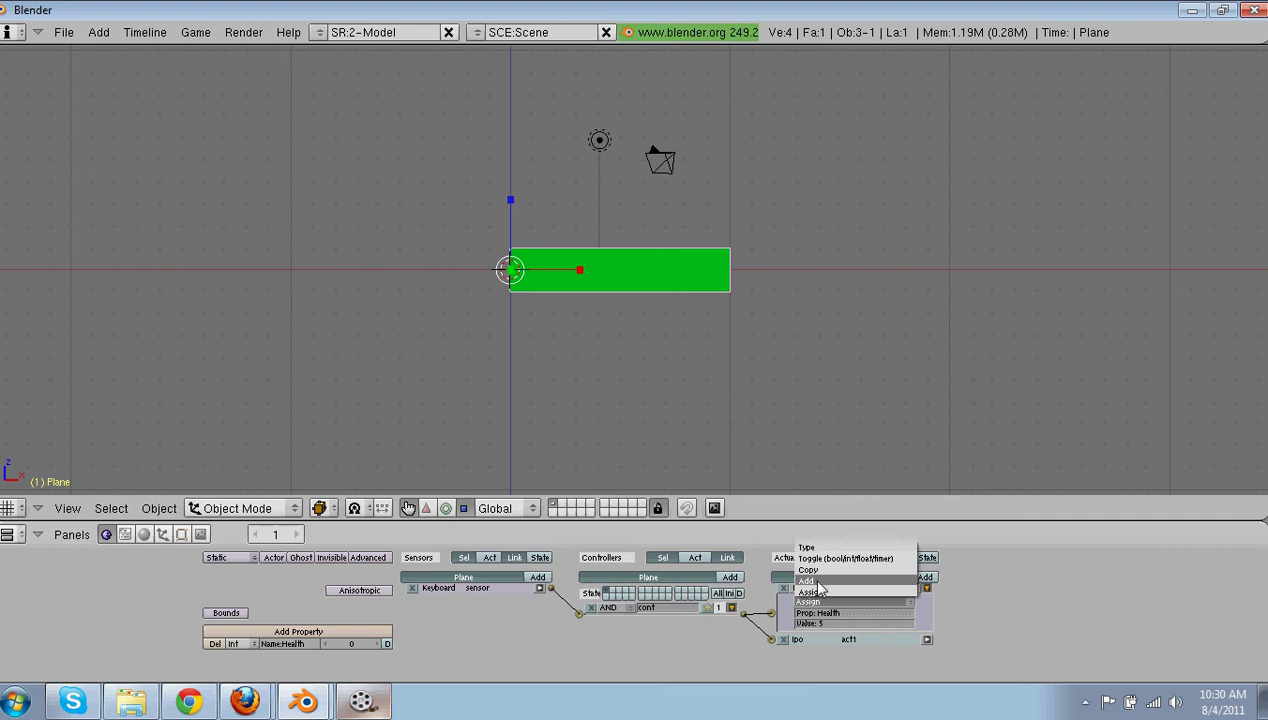
pyautogui.click(820, 590)
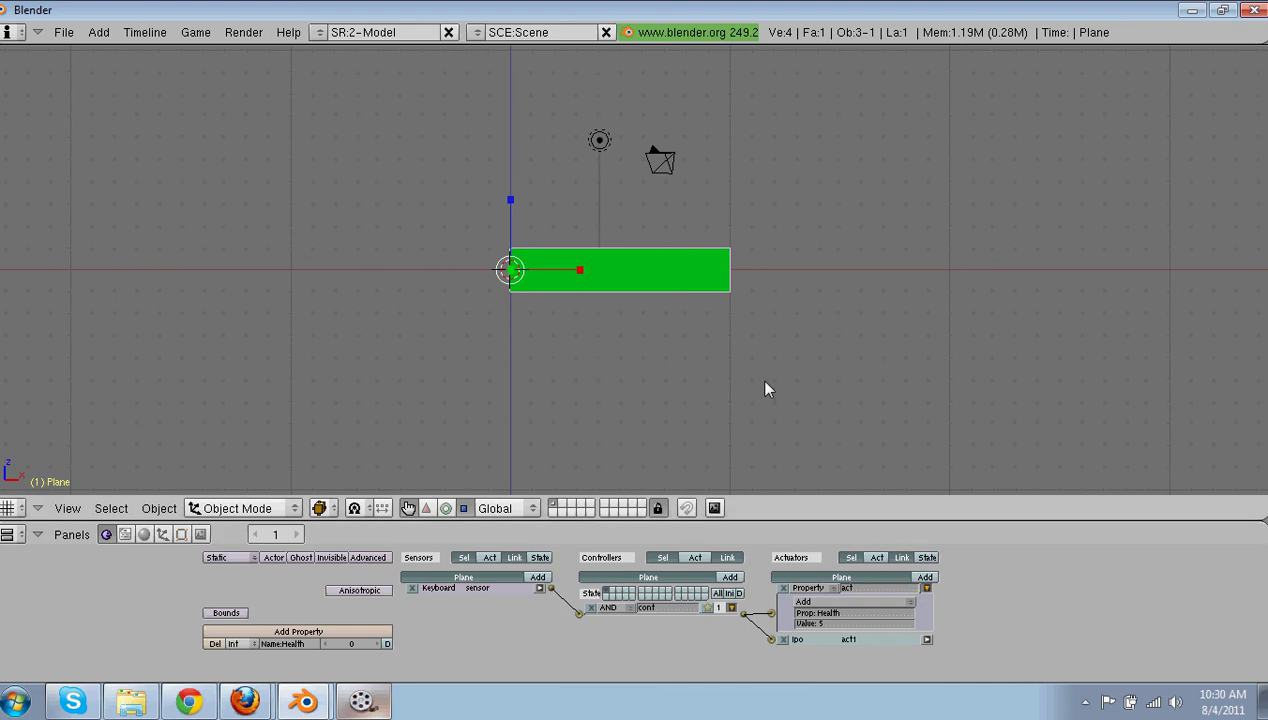
# Run the game, trigger the Space sensor repeatedly to test the shrinking health bar, and quit the game
pyautogui.press('p')
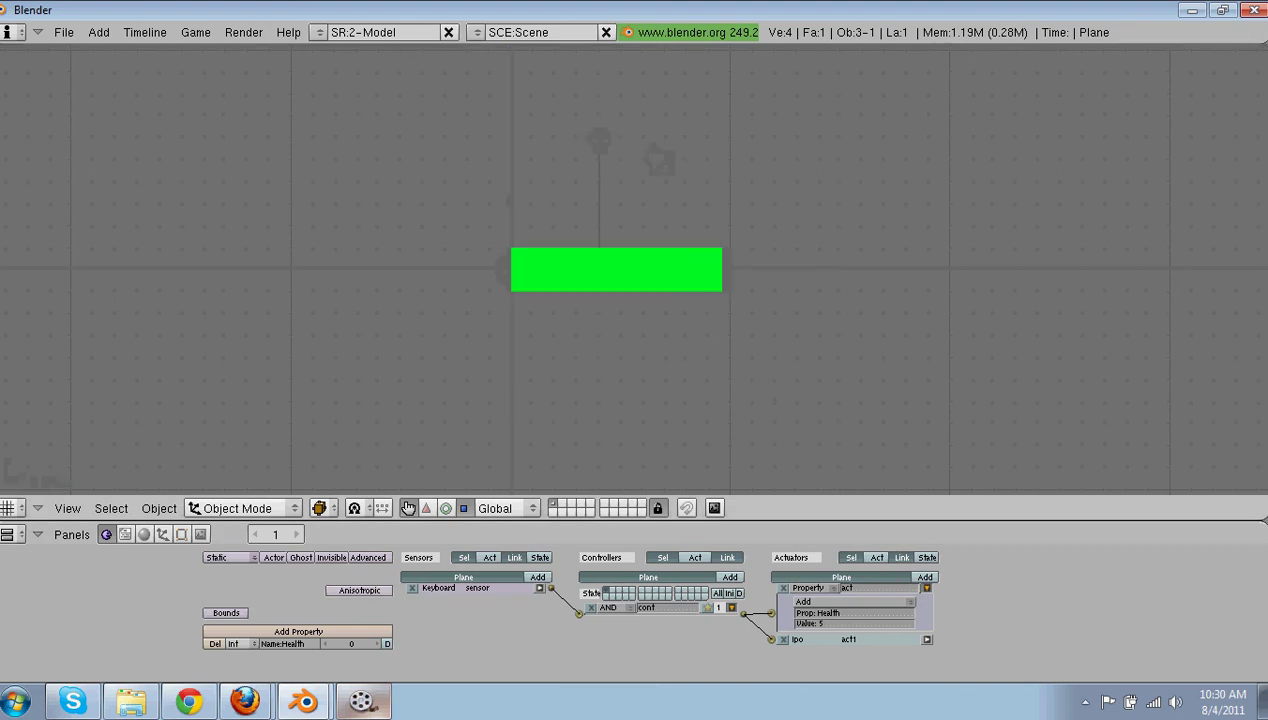
pyautogui.press('space')
pyautogui.press('space')
pyautogui.press('space')
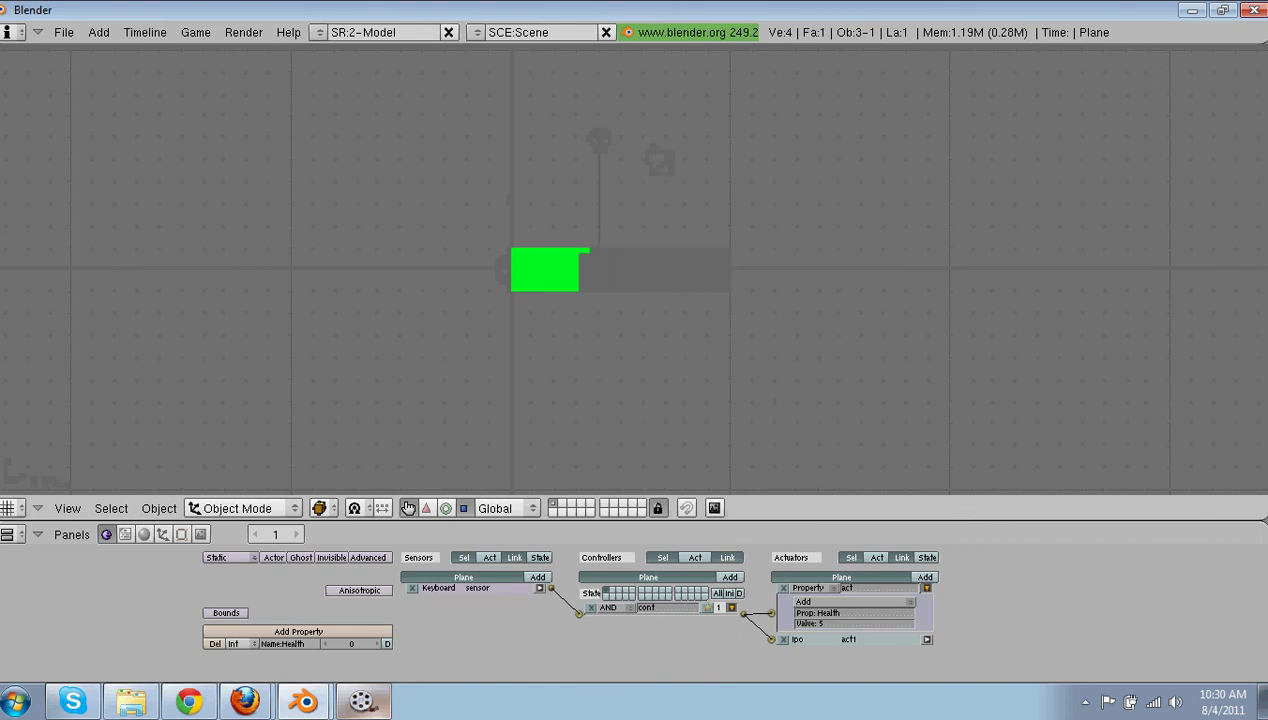
pyautogui.press('space')
pyautogui.press('space')
pyautogui.press('space')
pyautogui.press('space')
pyautogui.press('space')
pyautogui.press('space')
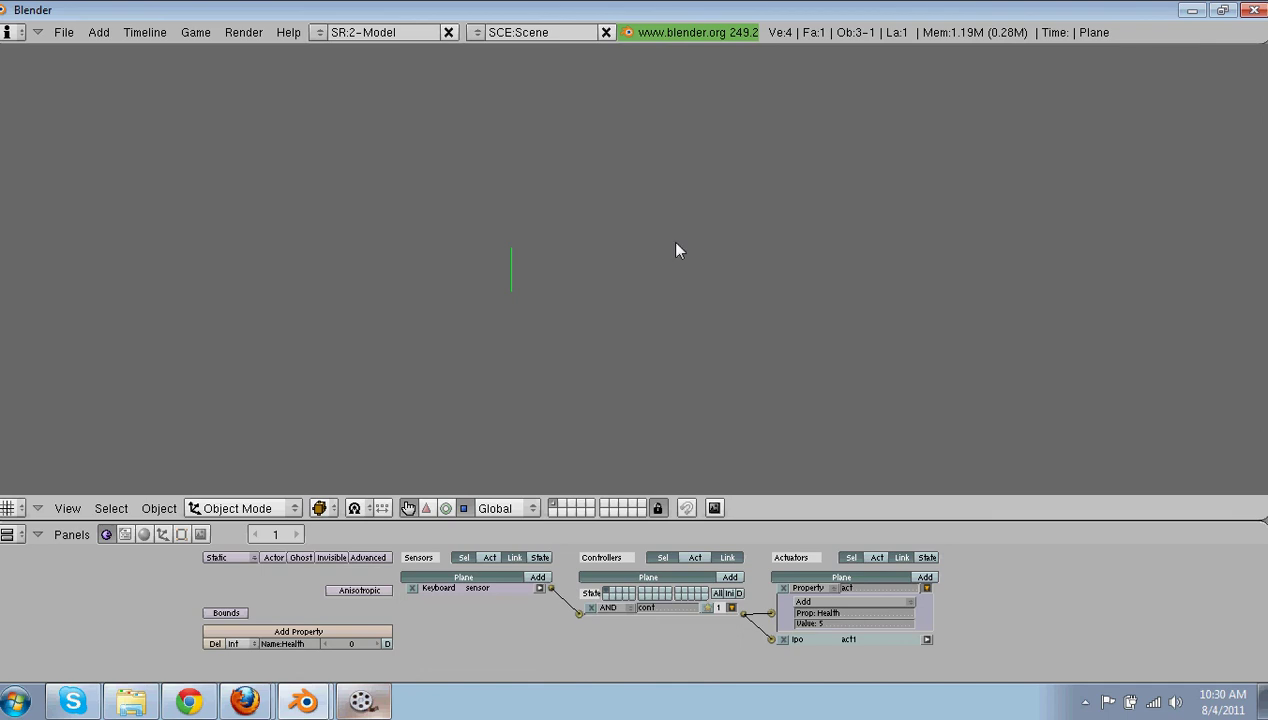
pyautogui.press('Escape')
# Collapse the Property actuator and add a second sensor of type Property to the plane
pyautogui.click(926, 589)
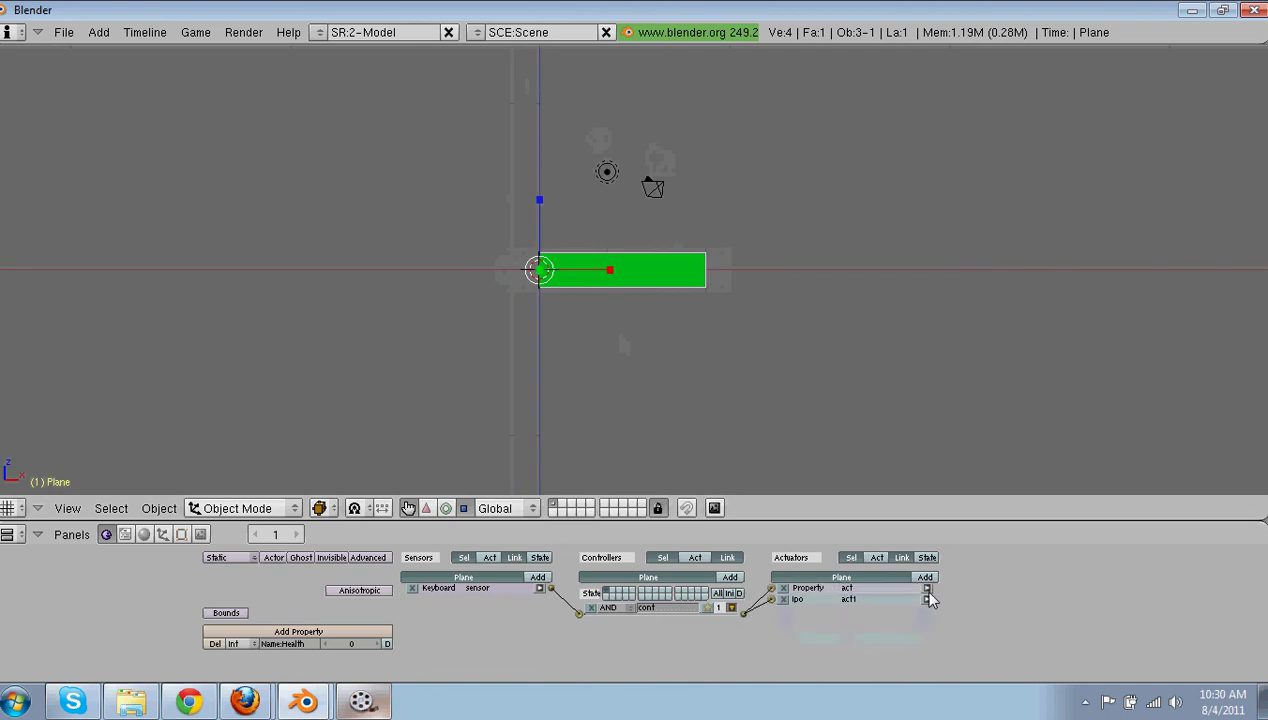
pyautogui.click(927, 589)
pyautogui.click(927, 589)
pyautogui.click(538, 578)
pyautogui.click(436, 599)
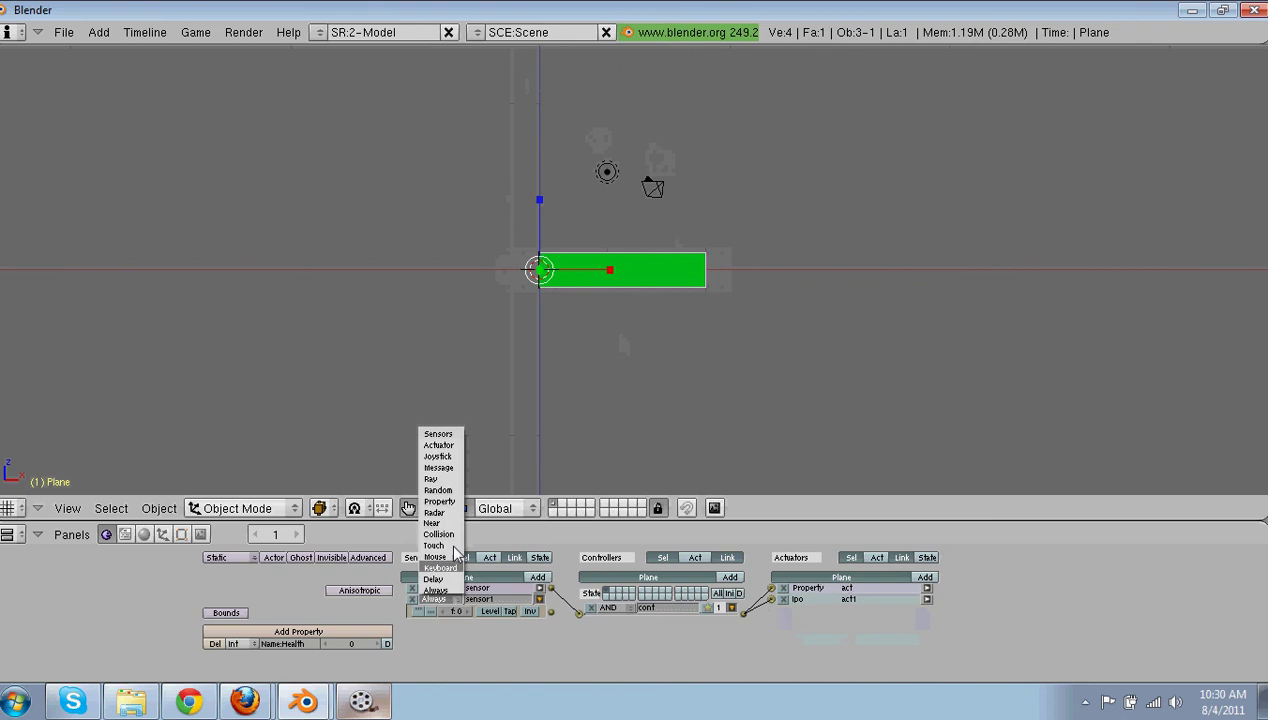
pyautogui.click(439, 501)
# Set the Property sensor to Equal with property Health and value 100
pyautogui.click(450, 625)
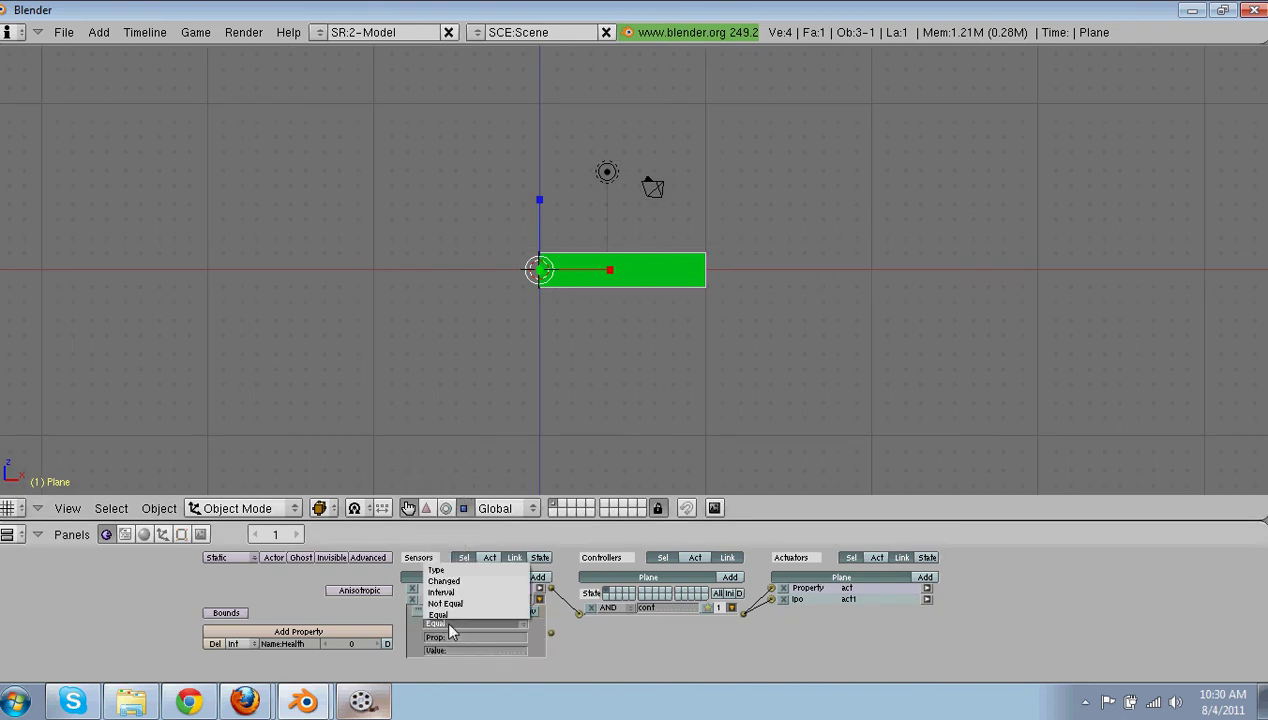
pyautogui.click(449, 627)
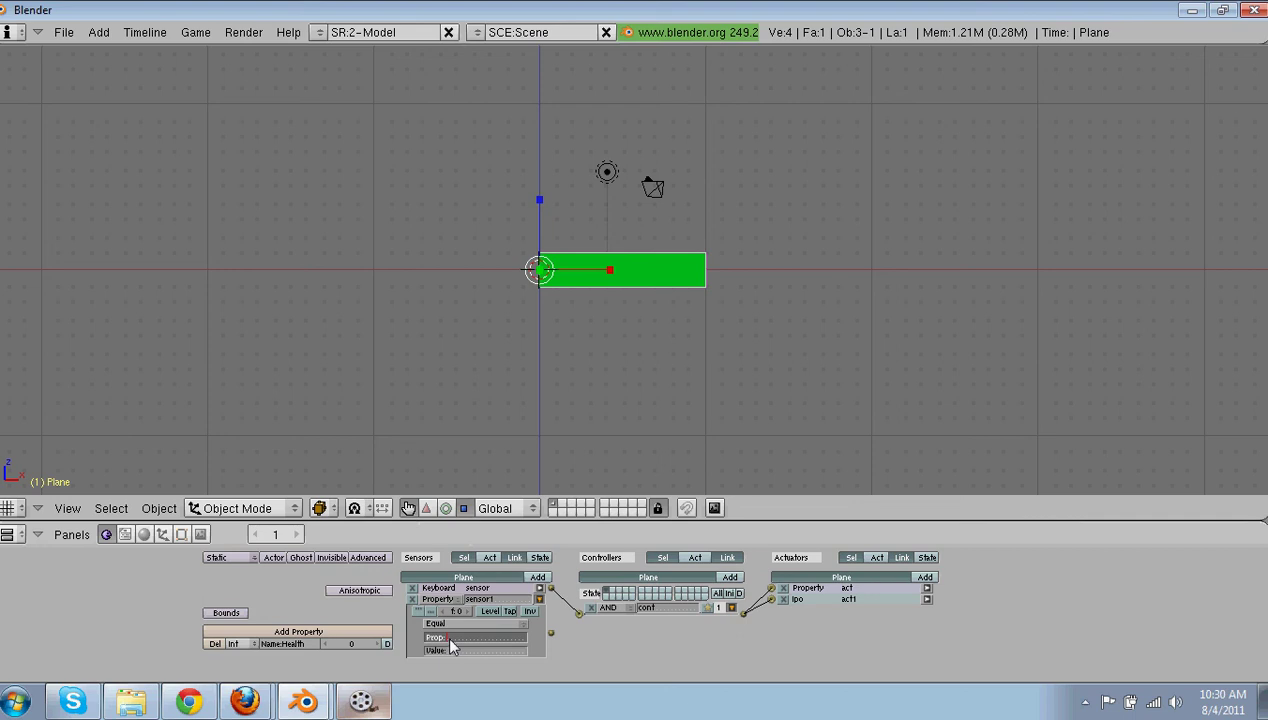
pyautogui.write('100Health')
pyautogui.press('Return')
pyautogui.click(453, 650)
pyautogui.write('100')
pyautogui.press('Return')
# Add a second AND controller and a third actuator to the plane, linking both to the Health Property sensor
pyautogui.click(730, 577)
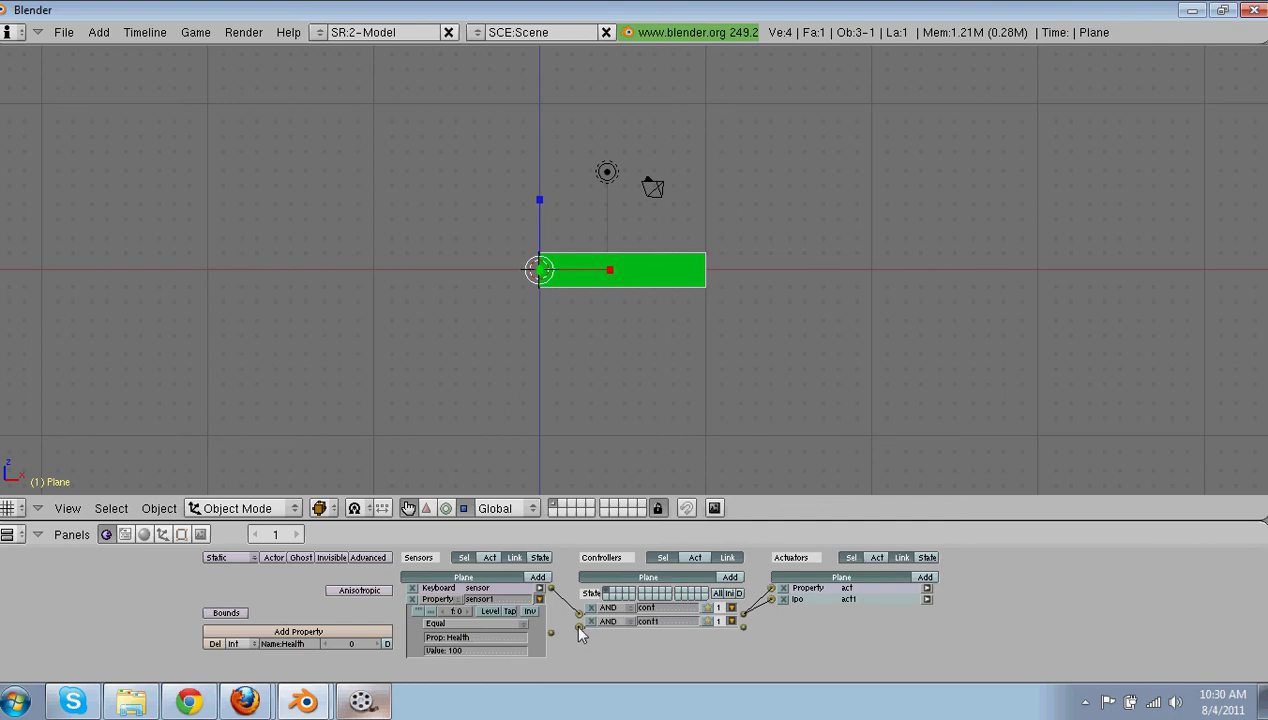
pyautogui.moveTo(579, 628); pyautogui.dragTo(551, 633)
pyautogui.click(925, 577)
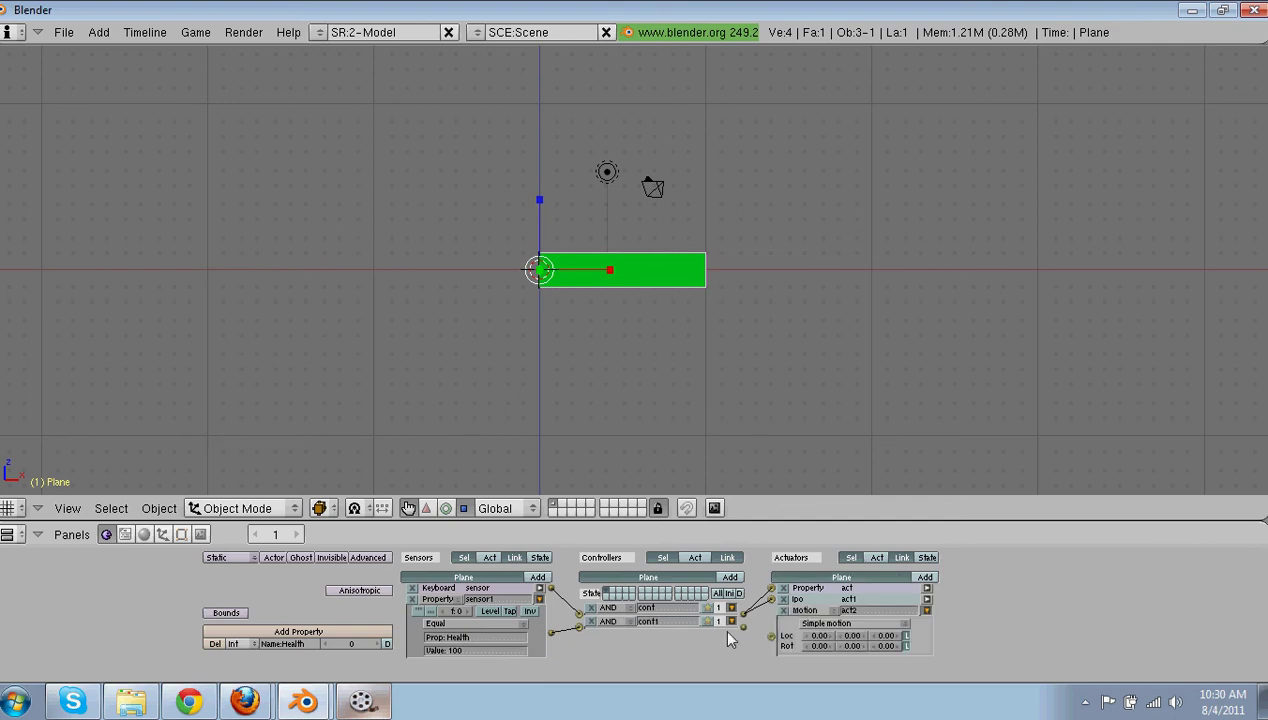
pyautogui.moveTo(772, 636); pyautogui.dragTo(744, 628)
# Change the plane's new actuator to Edit Object with the End Object option
pyautogui.click(816, 610)
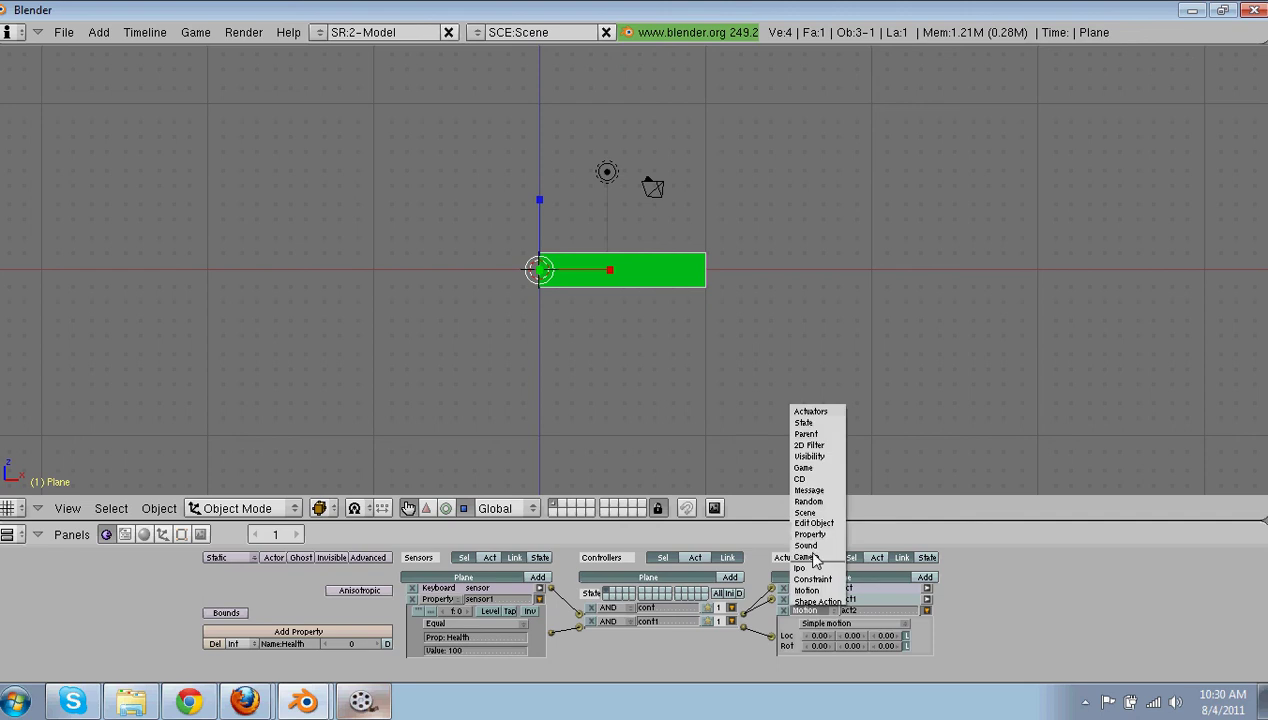
pyautogui.click(809, 525)
pyautogui.click(814, 622)
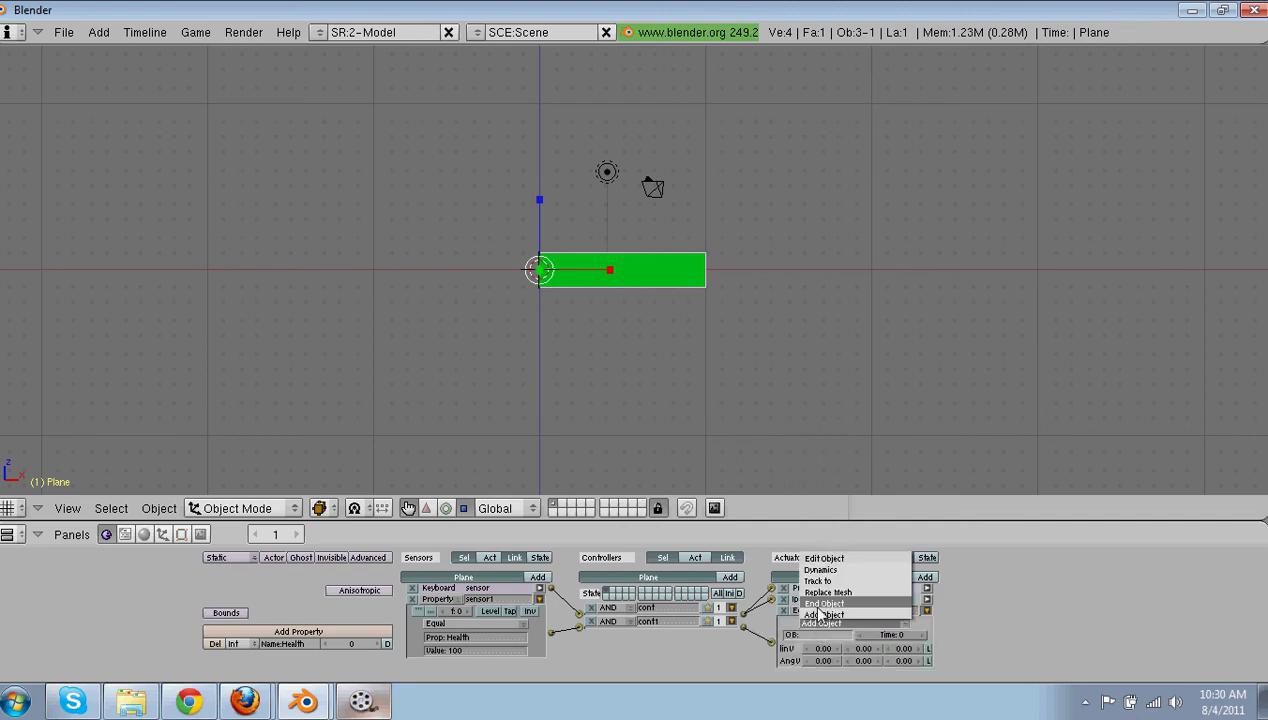
pyautogui.click(816, 610)
# Add a cube, scale it up, and place it directly below the green health bar
pyautogui.press('space')
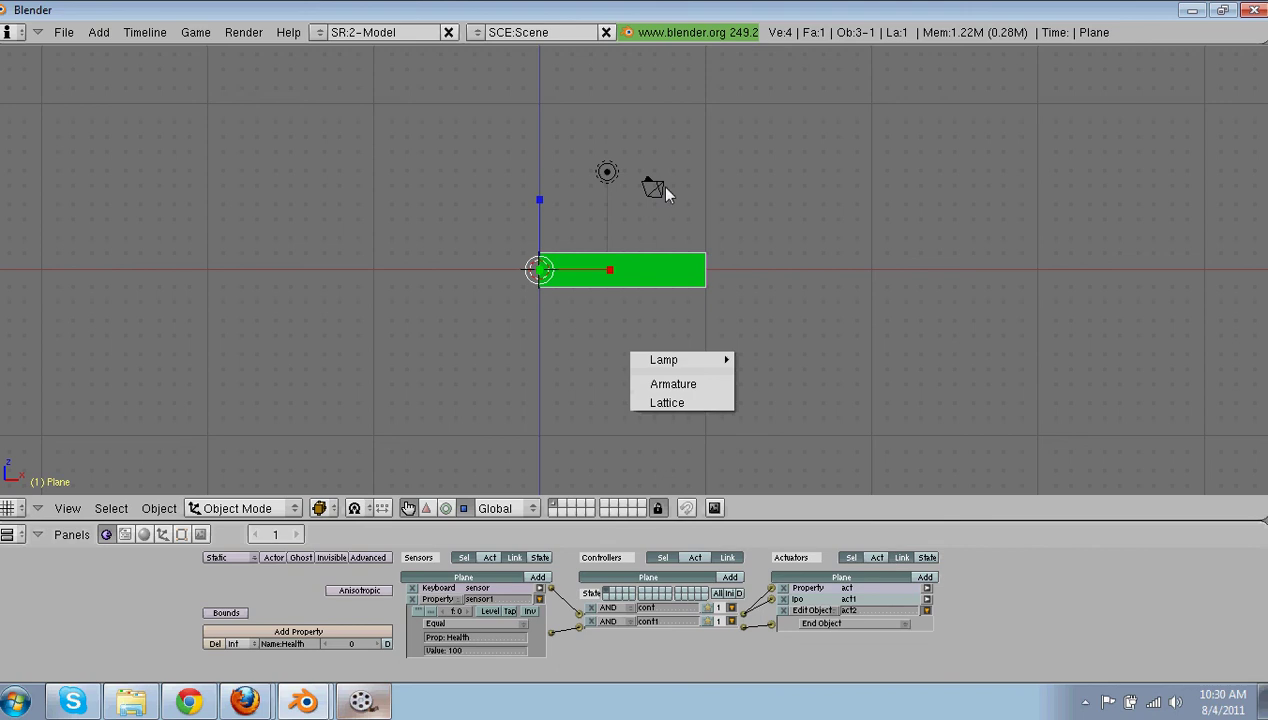
pyautogui.click(766, 216)
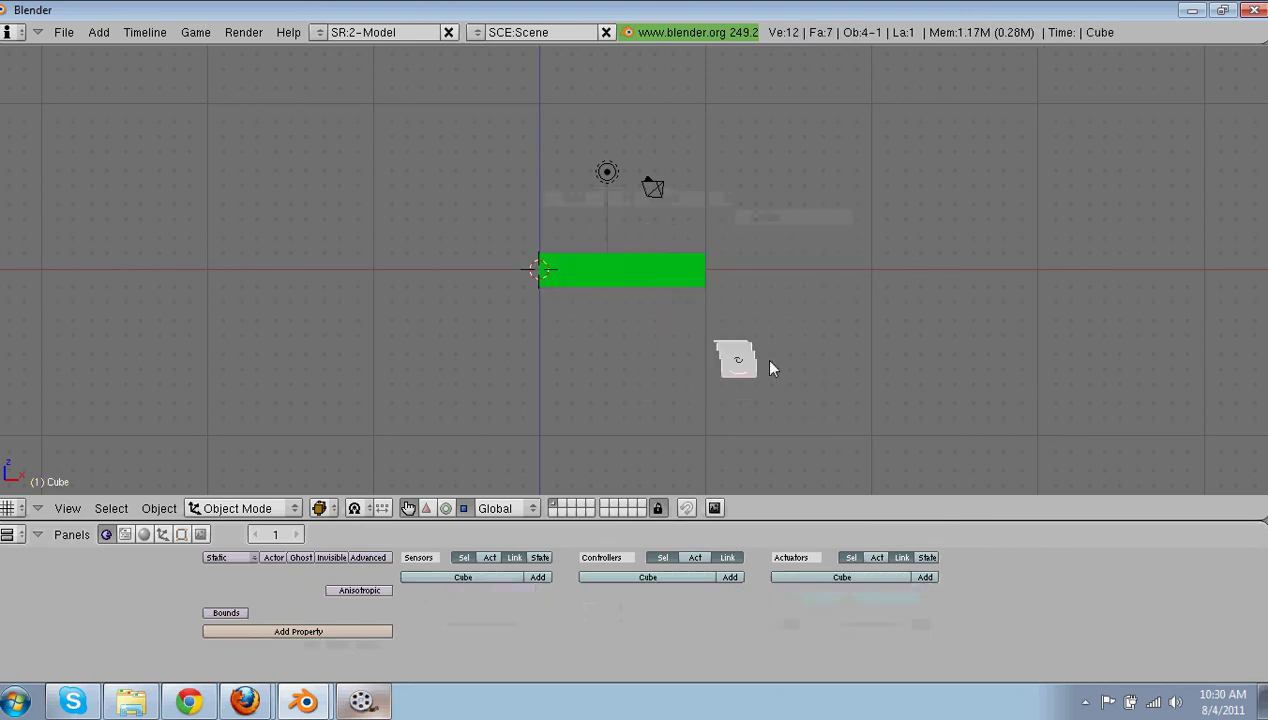
pyautogui.press('s')
pyautogui.click(792, 396)
pyautogui.press('g')
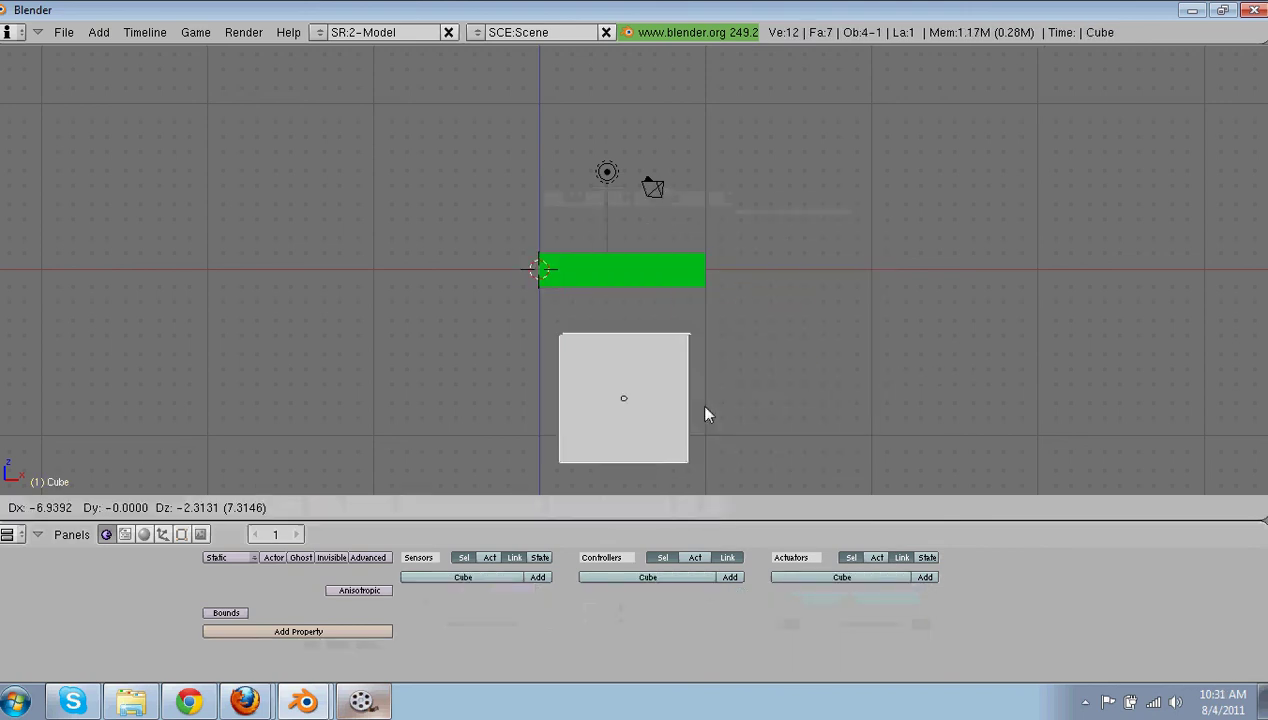
pyautogui.click(676, 307)
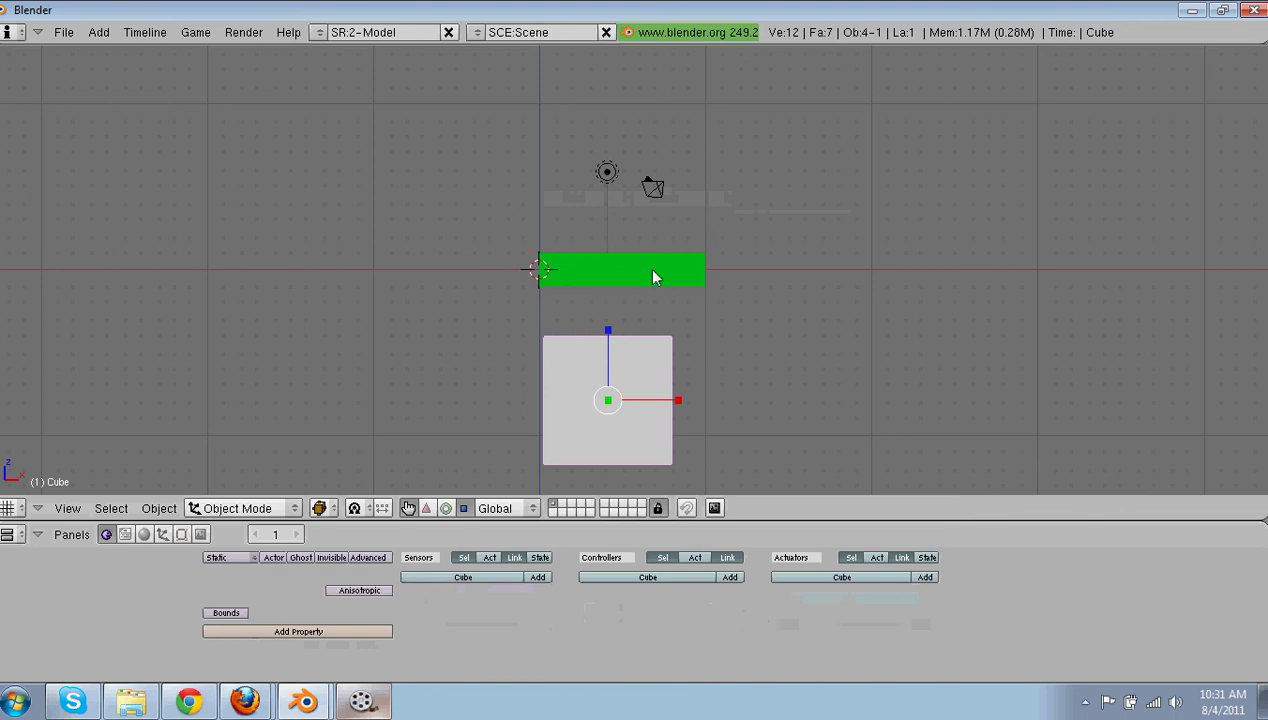
# With the cube and plane both selected, give the cube an Edit Object actuator set to End Object, linked to the plane's second controller
pyautogui.keyDown('shift'); pyautogui.rightClick(654, 275); pyautogui.keyUp('shift')
pyautogui.click(925, 577)
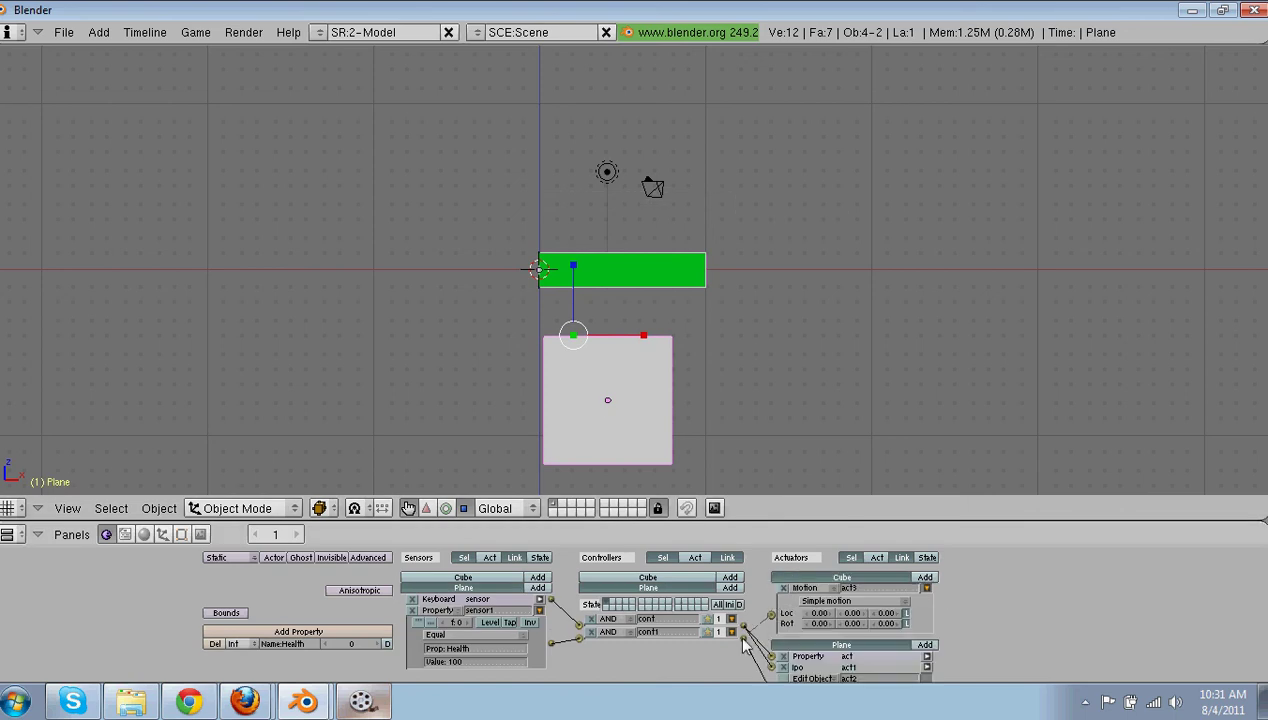
pyautogui.click(808, 588)
pyautogui.click(828, 501)
pyautogui.click(818, 600)
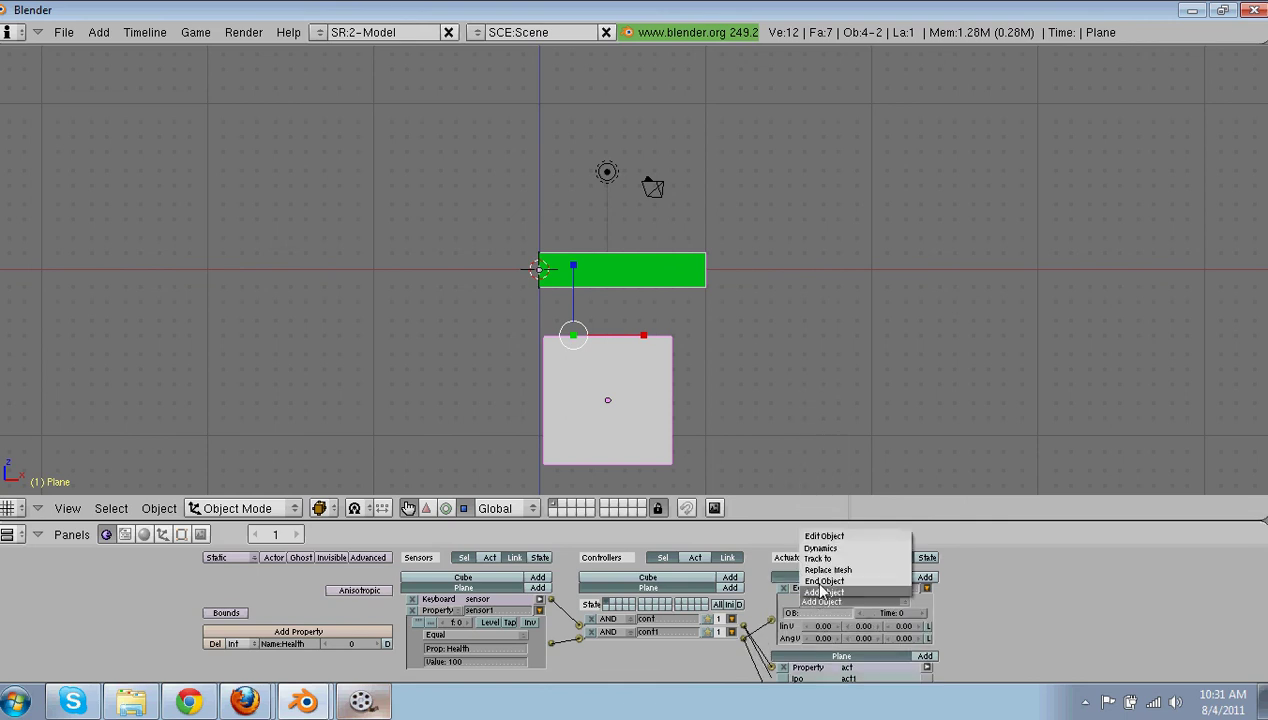
pyautogui.click(824, 582)
# Run the game, trigger the Space sensor repeatedly to empty the health bar and test the End Object actuators, and quit
pyautogui.press('p')
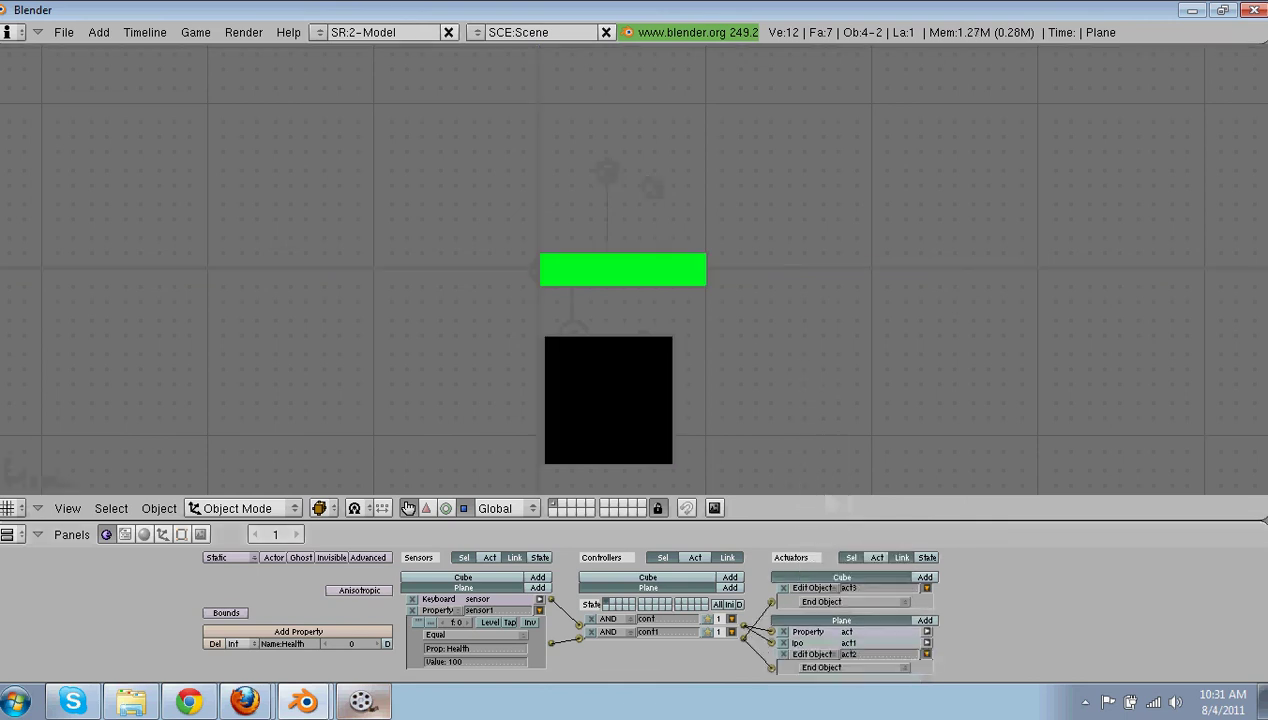
pyautogui.press('space')
pyautogui.press('space')
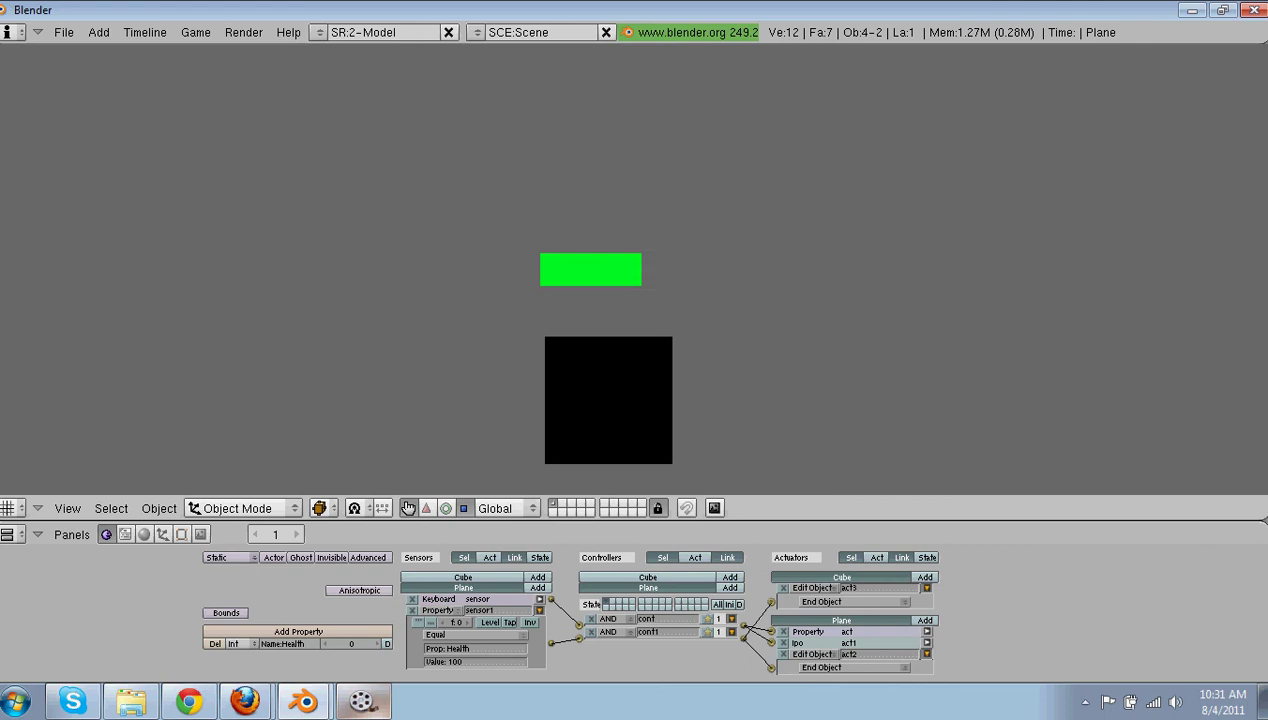
pyautogui.press('space')
pyautogui.press('space')
pyautogui.press('space')
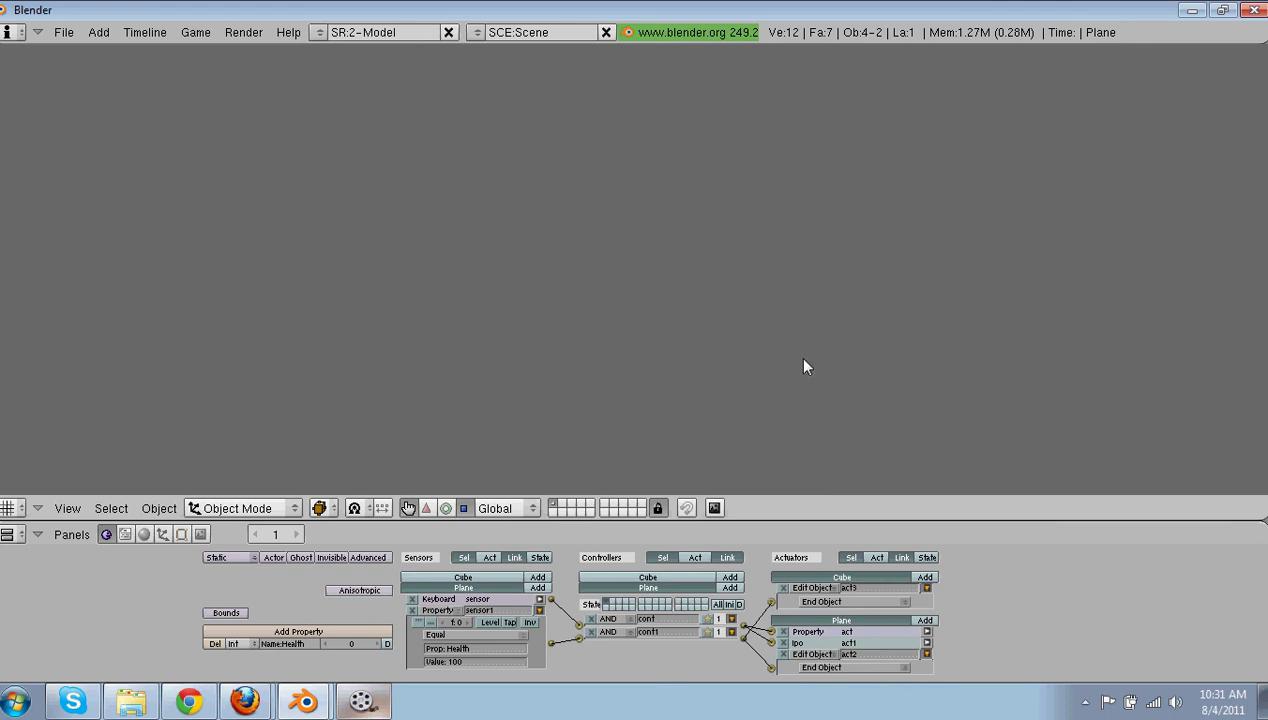
pyautogui.press('Escape')
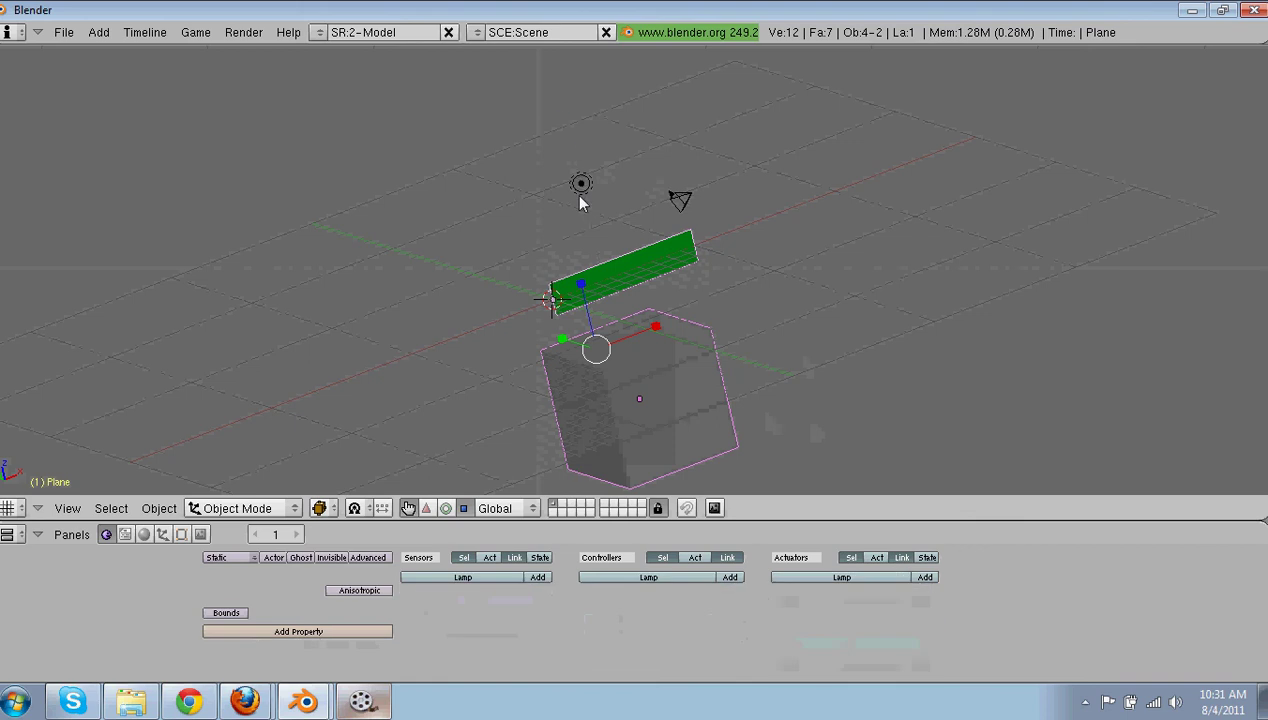
# Move the lamp along the Y axis toward the front side of the cube using the translate manipulator
pyautogui.rightClick(576, 190)
pyautogui.click(427, 508)
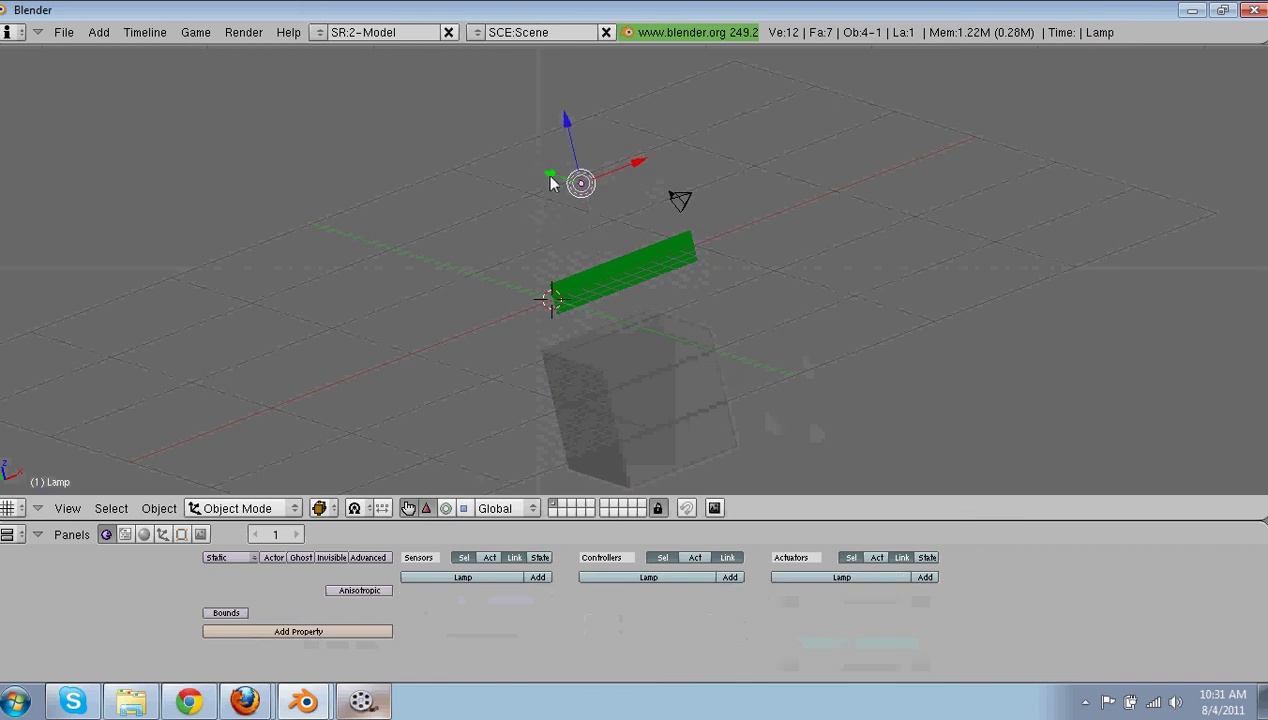
pyautogui.moveTo(550, 176); pyautogui.dragTo(678, 210)
# Run the game from the angled view to test the health bar and the cube's lighting, and quit
pyautogui.press('p')
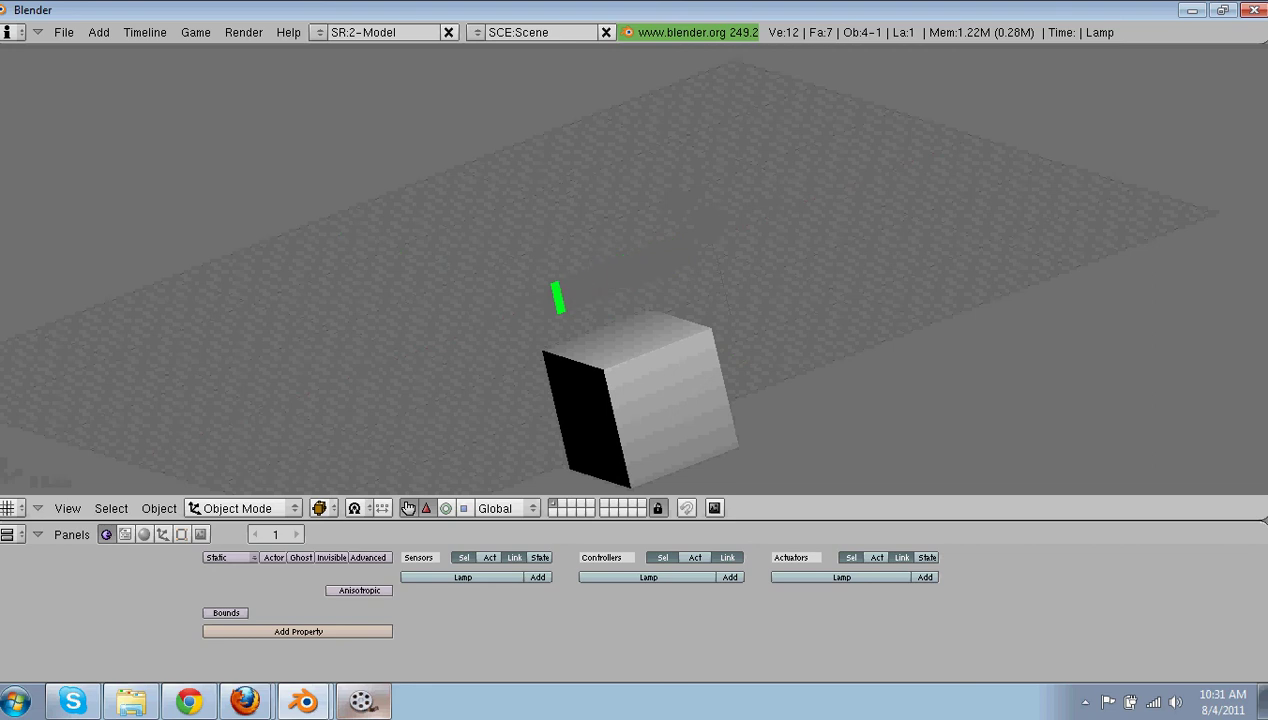
pyautogui.click(363, 700)
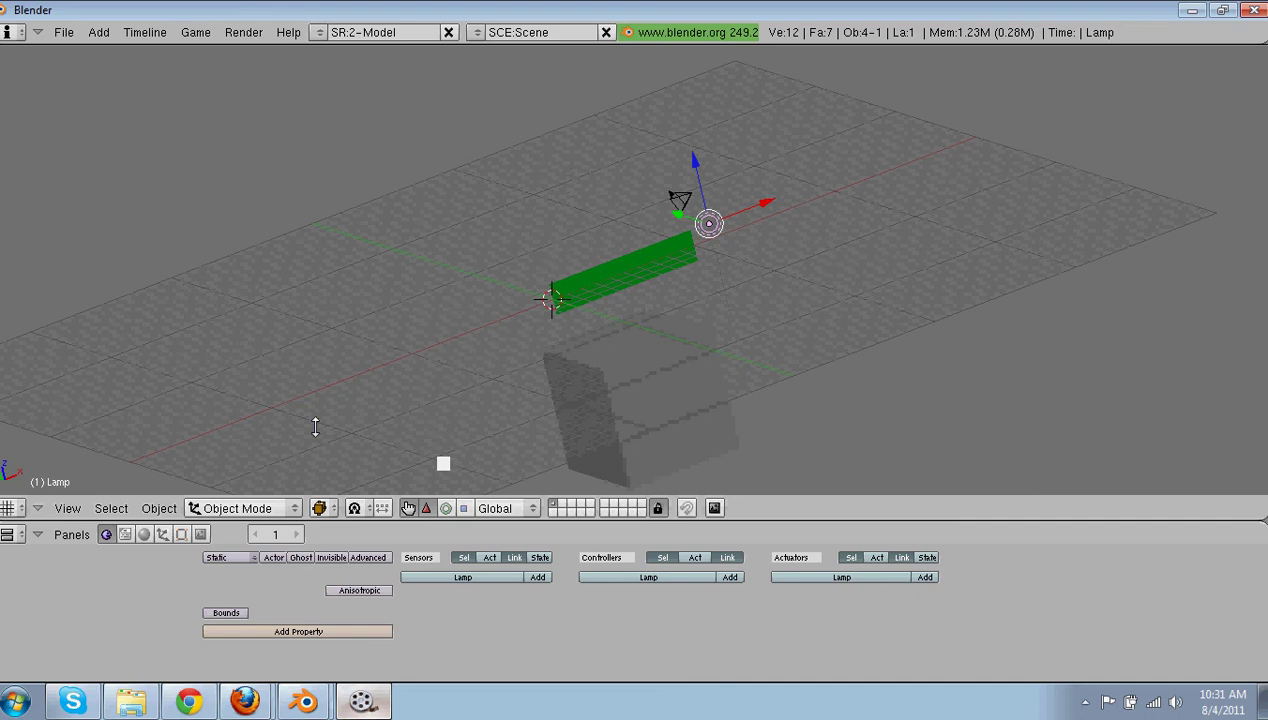